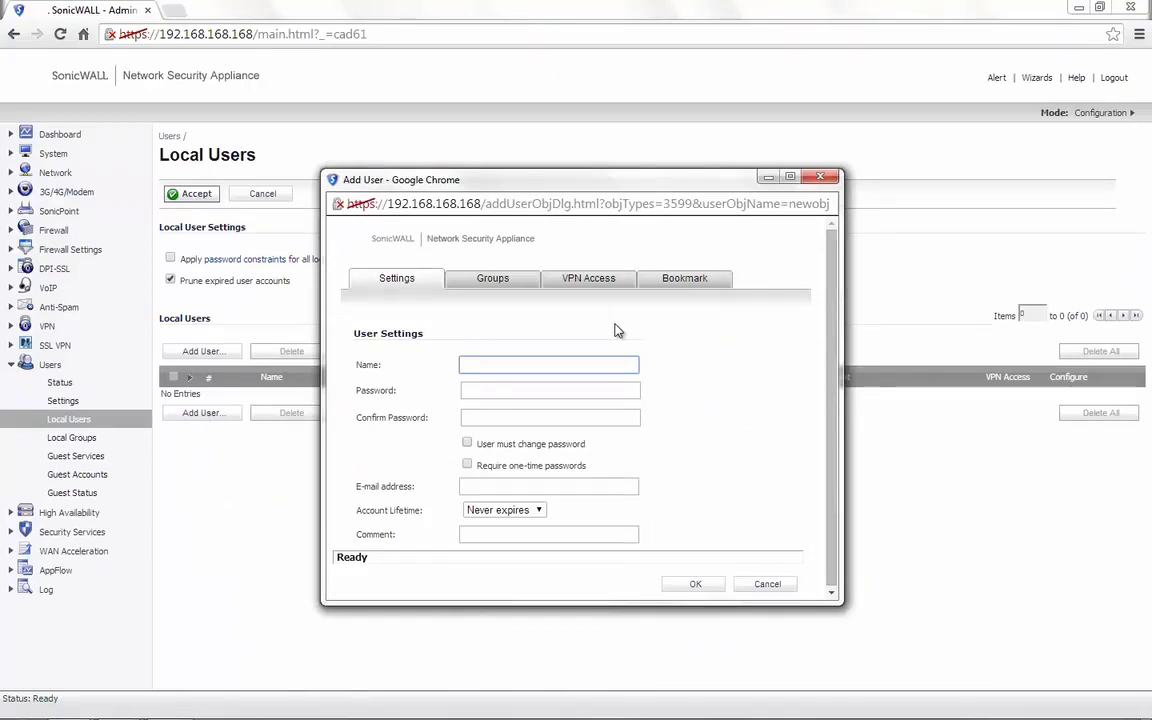
Enter the user name 'test' and the account password in both password fields
{"action": "type", "text": "test"}
{"action": "key", "text": "Tab"}
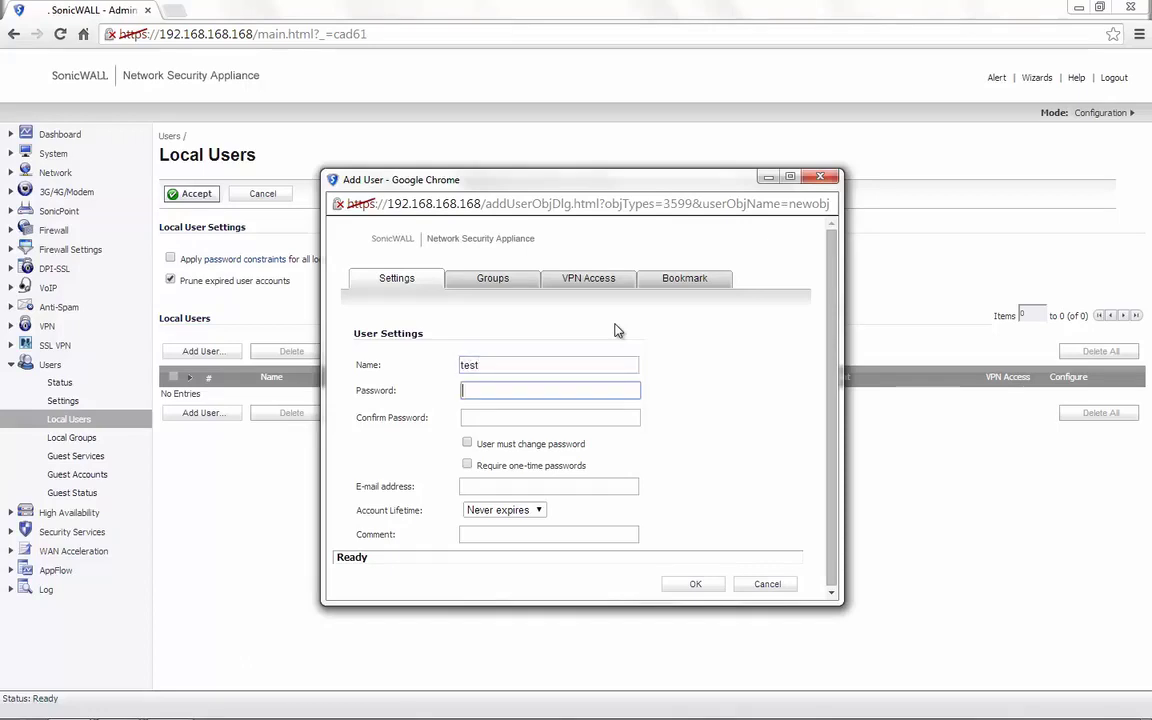
{"action": "type", "text": "password"}
{"action": "key", "text": "Tab"}
{"action": "type", "text": "password"}
Grant the user VPN access to WAN RemoteAccess Networks
{"action": "left_click", "coordinate": [587, 279]}
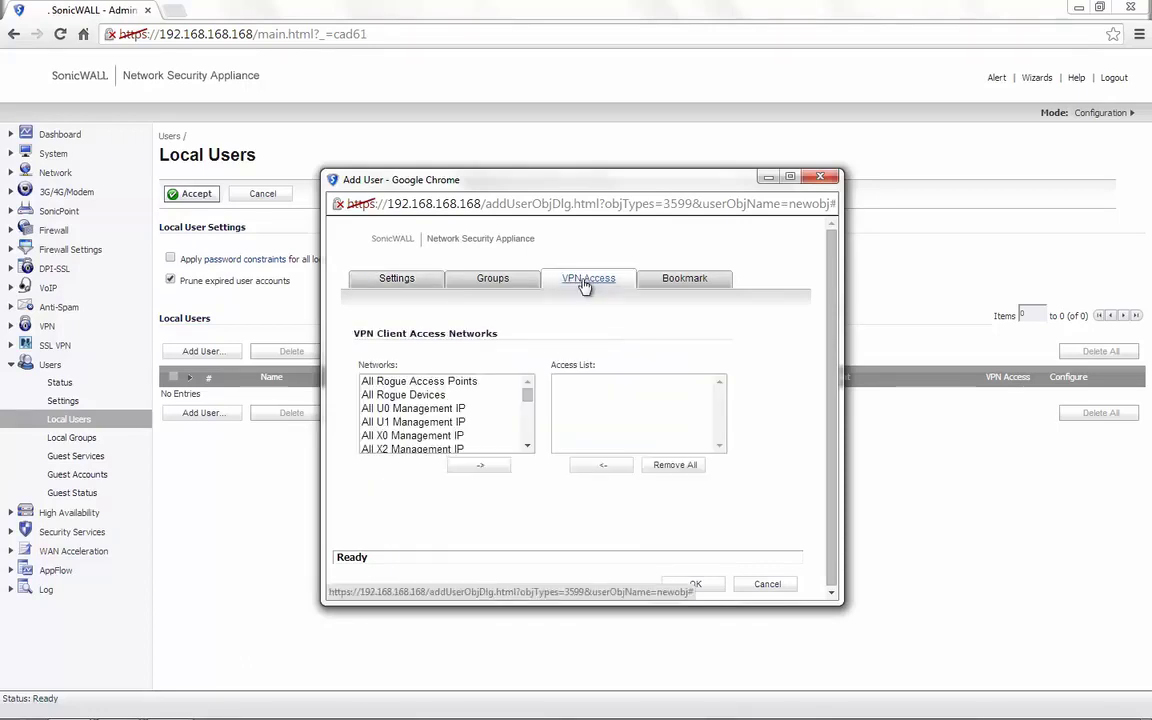
{"action": "scroll", "coordinate": [476, 419], "scroll_direction": "down", "scroll_amount": 5}
{"action": "left_click", "coordinate": [493, 436]}
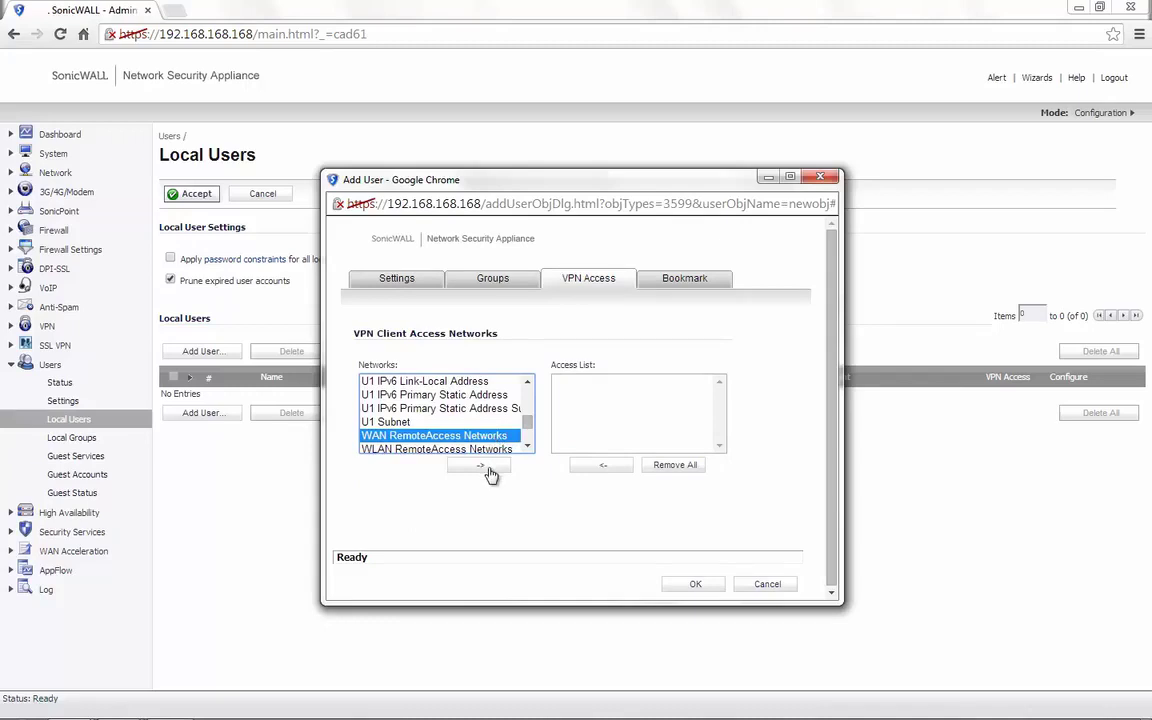
{"action": "left_click", "coordinate": [483, 467]}
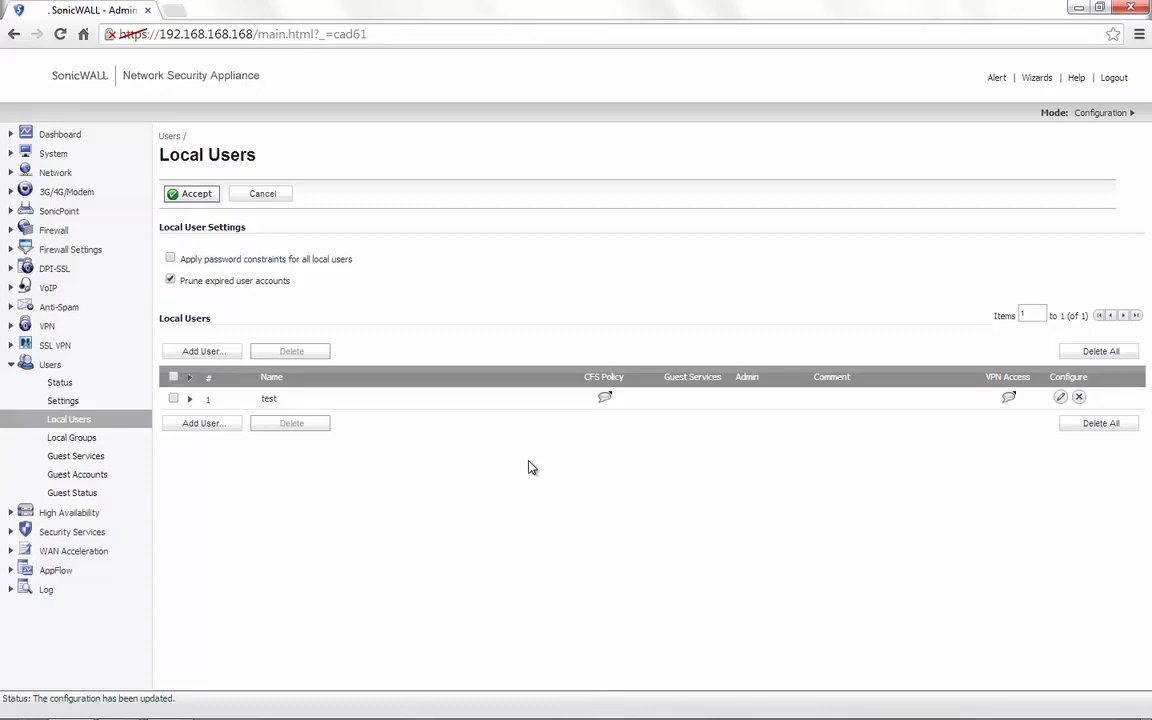
Enable the WAN GroupVPN policy in VPN Settings and give it a new shared secret
{"action": "left_click", "coordinate": [48, 328]}
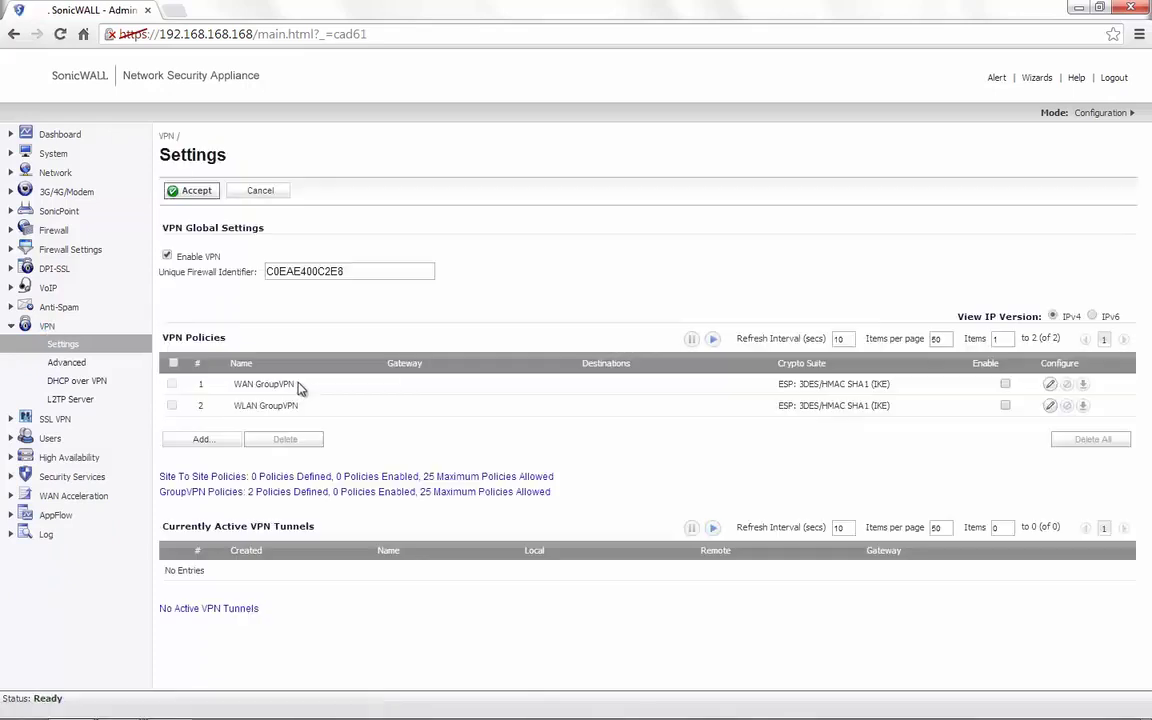
{"action": "left_click_drag", "start_coordinate": [262, 383], "coordinate": [232, 384]}
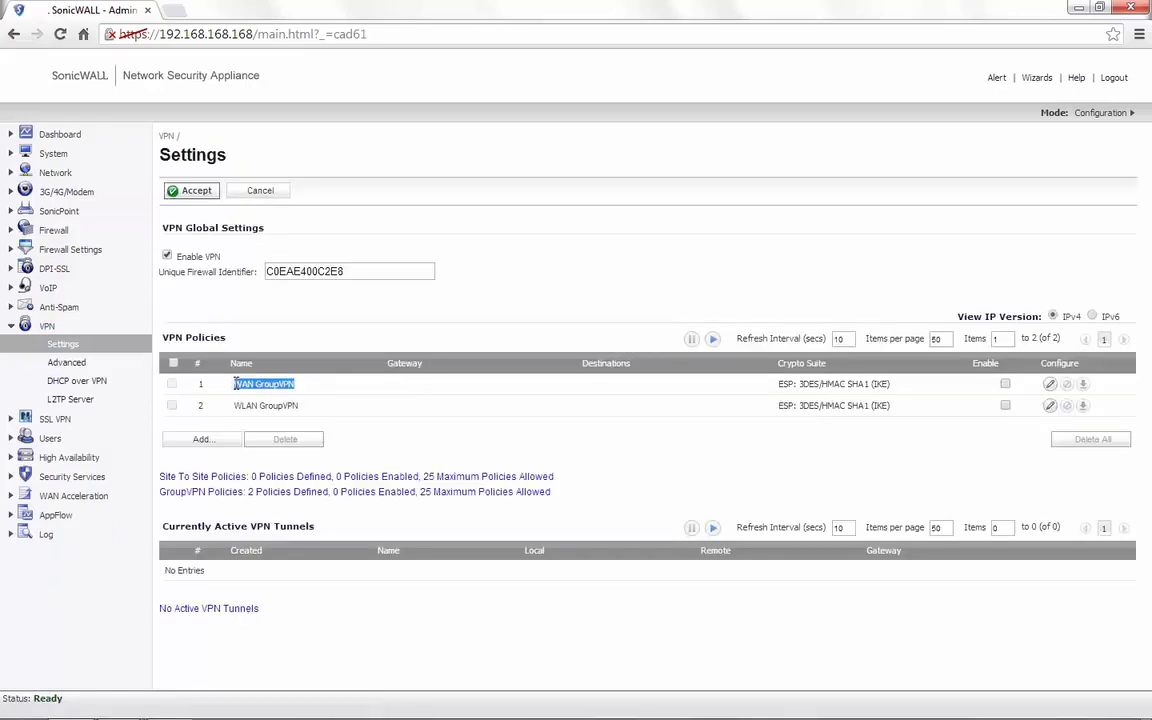
{"action": "left_click", "coordinate": [1005, 385]}
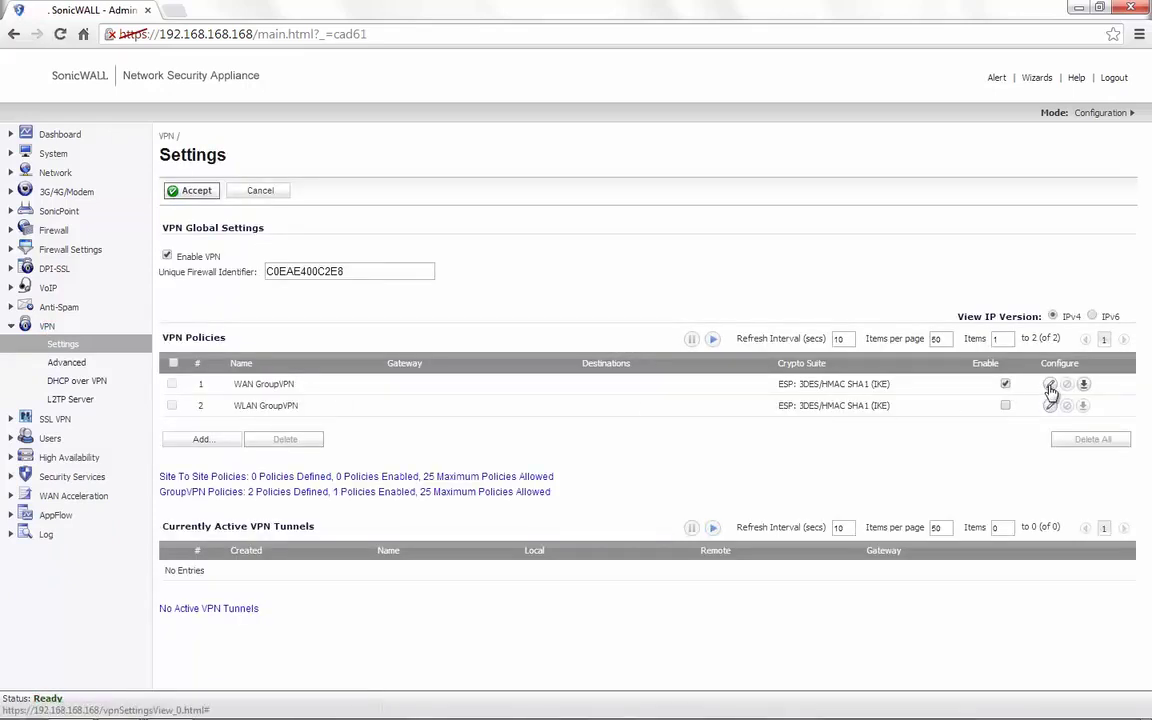
{"action": "left_click", "coordinate": [1050, 386]}
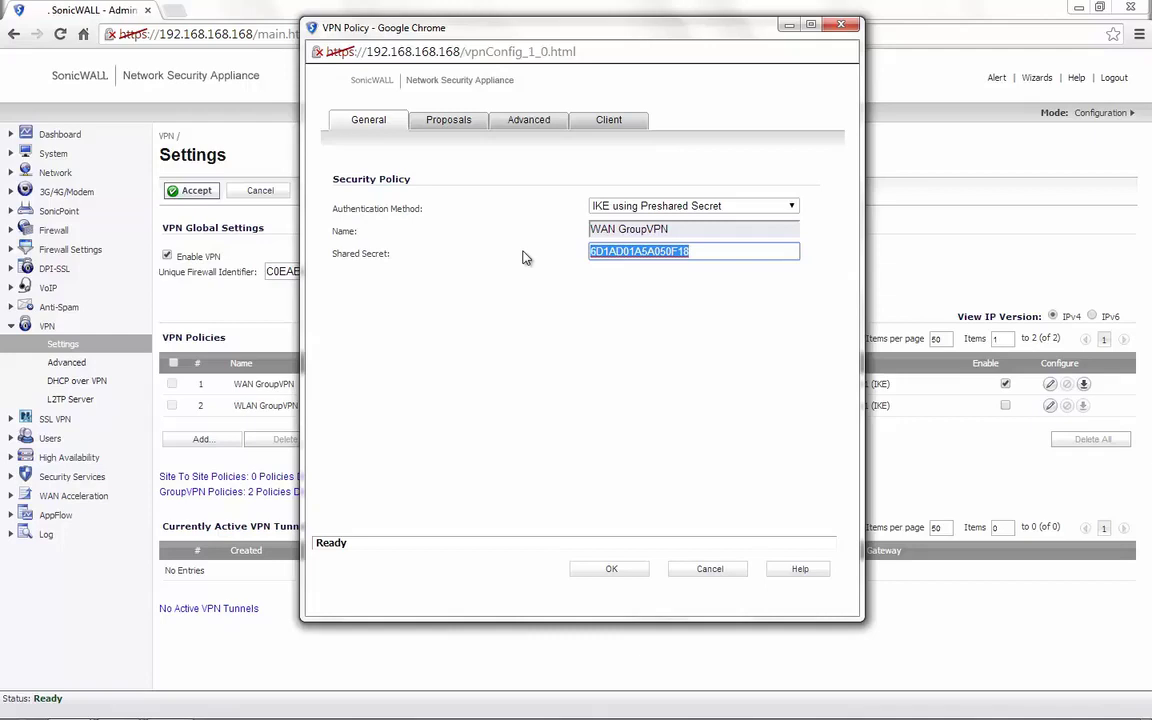
{"action": "type", "text": "sonicwall"}
{"action": "left_click", "coordinate": [450, 119]}
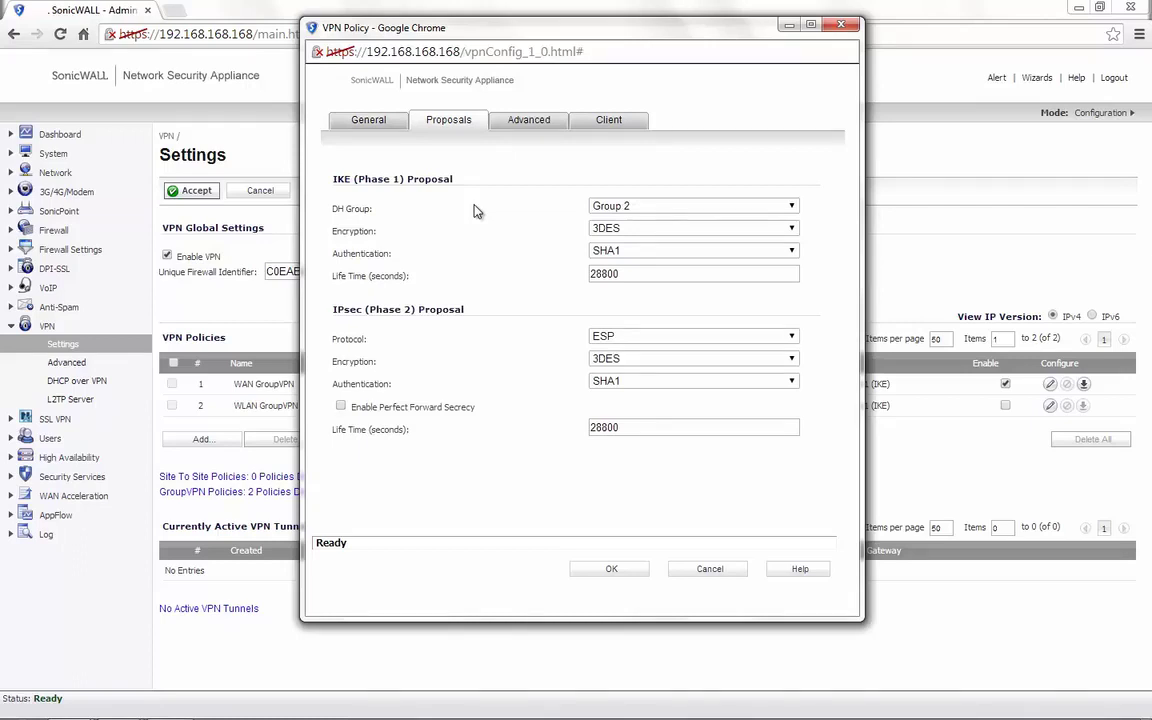
Turn on NetBIOS broadcast in the policy's Advanced settings, keeping XAUTH set to Trusted Users
{"action": "left_click", "coordinate": [529, 121]}
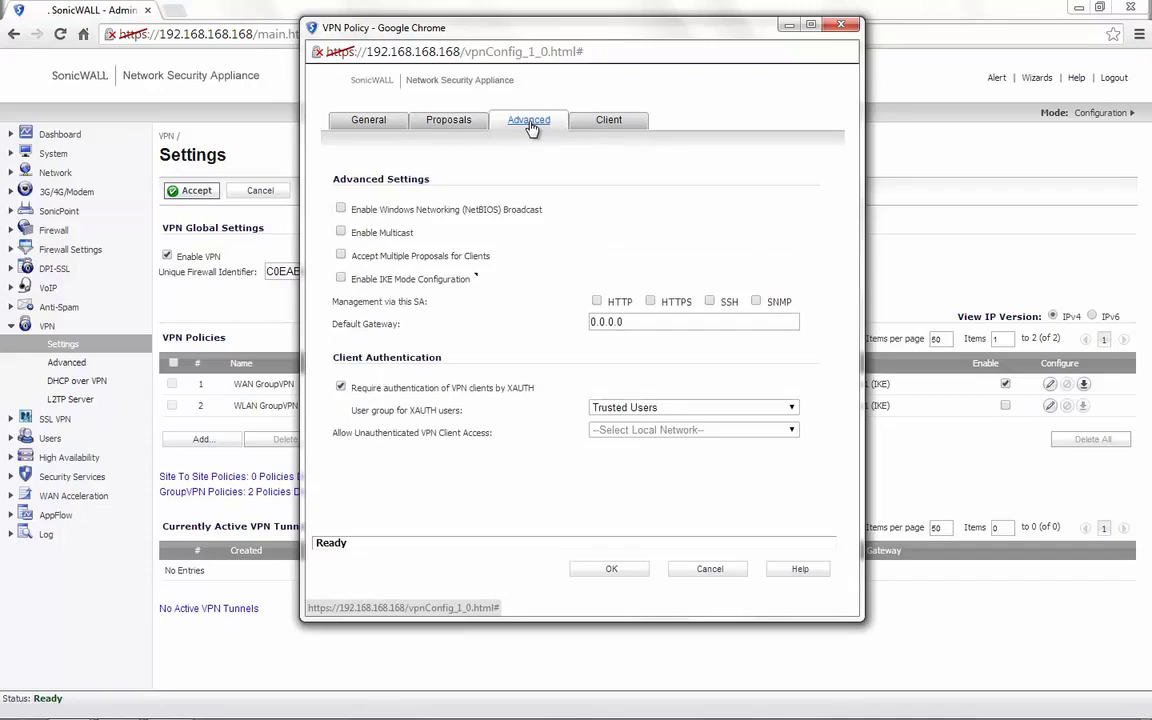
{"action": "left_click", "coordinate": [341, 210]}
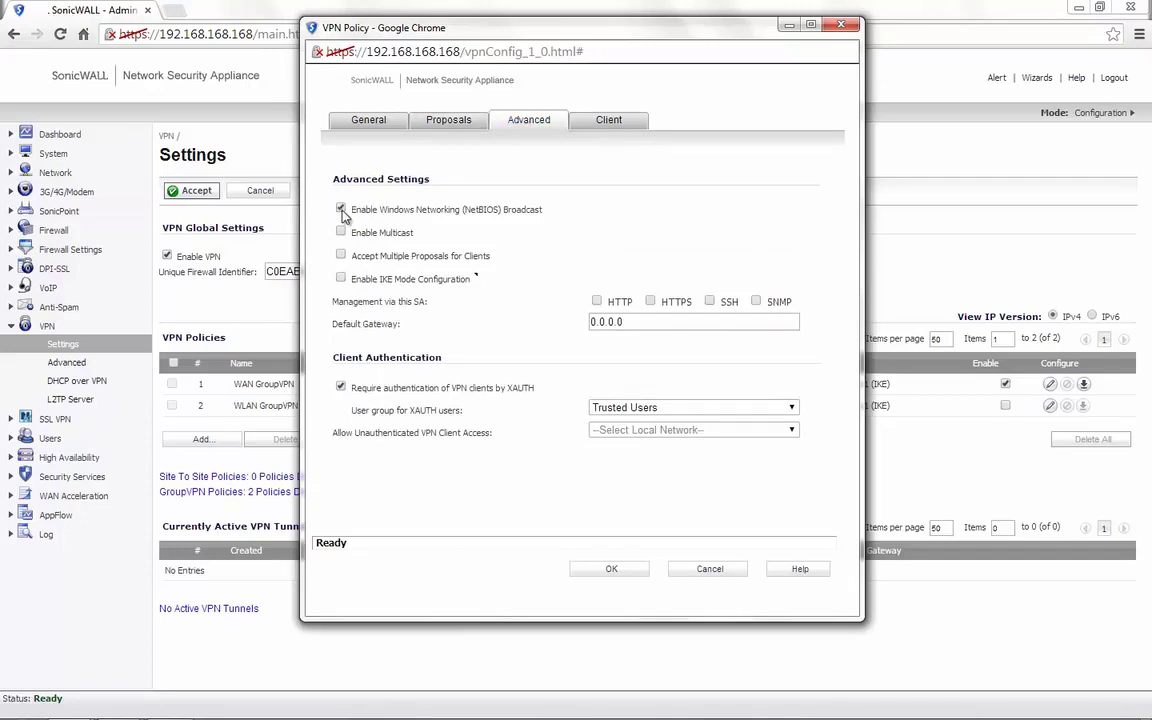
{"action": "left_click_drag", "start_coordinate": [538, 393], "coordinate": [370, 394]}
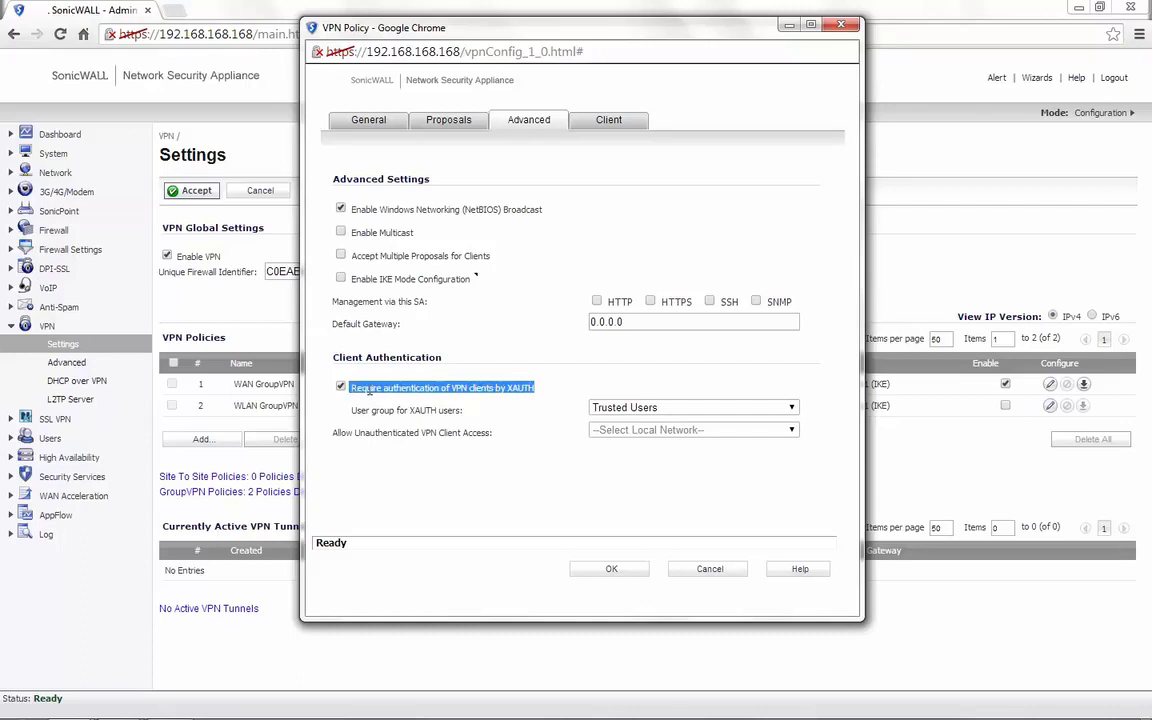
{"action": "left_click", "coordinate": [510, 410]}
{"action": "left_click", "coordinate": [668, 410]}
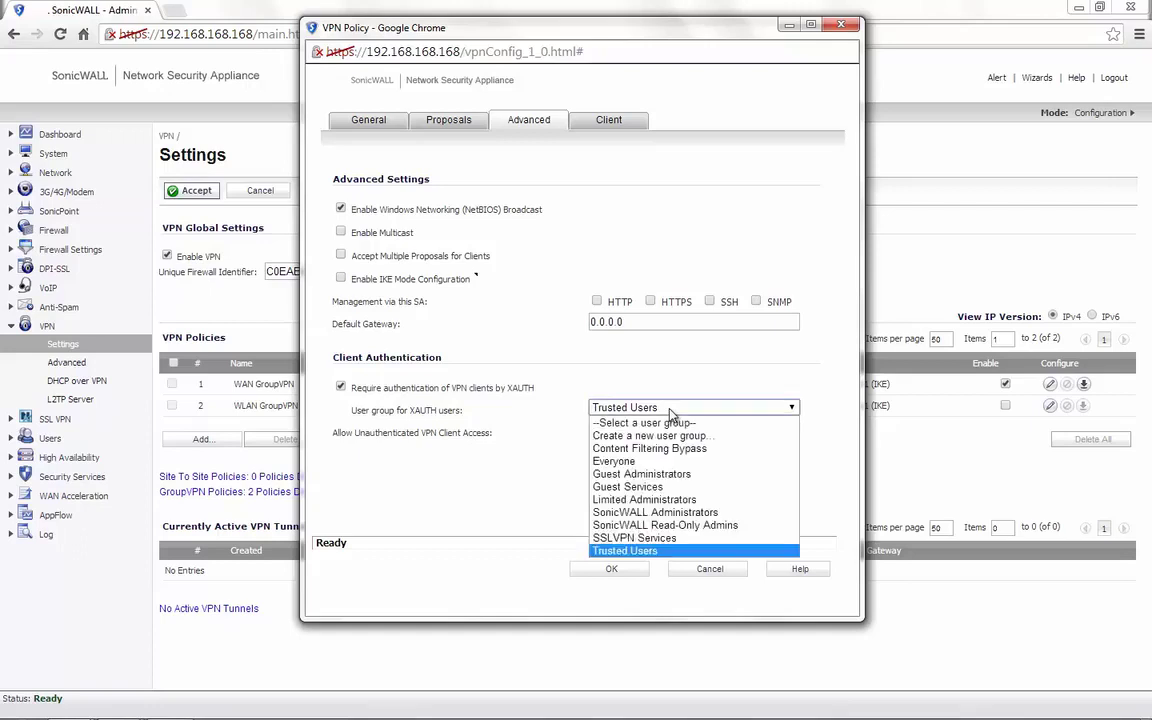
{"action": "left_click", "coordinate": [672, 410]}
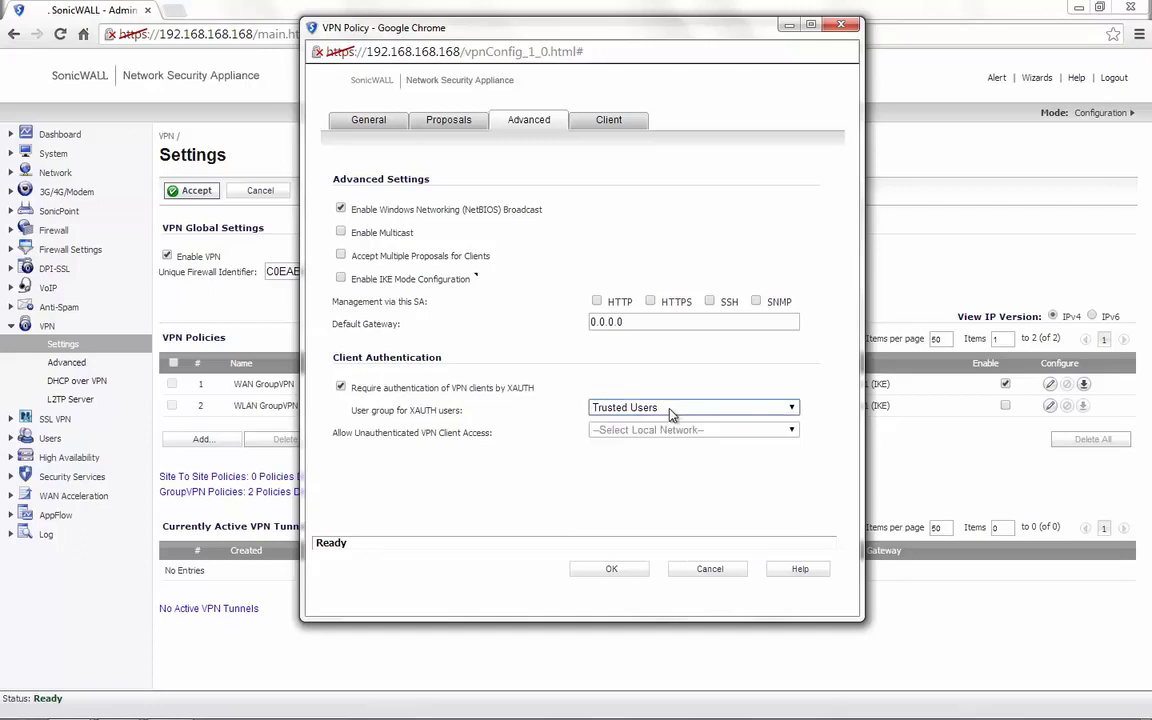
Set clients to DHCP Lease and This Gateway Only, enable default route and VPN ACL, then save
{"action": "left_click", "coordinate": [608, 120]}
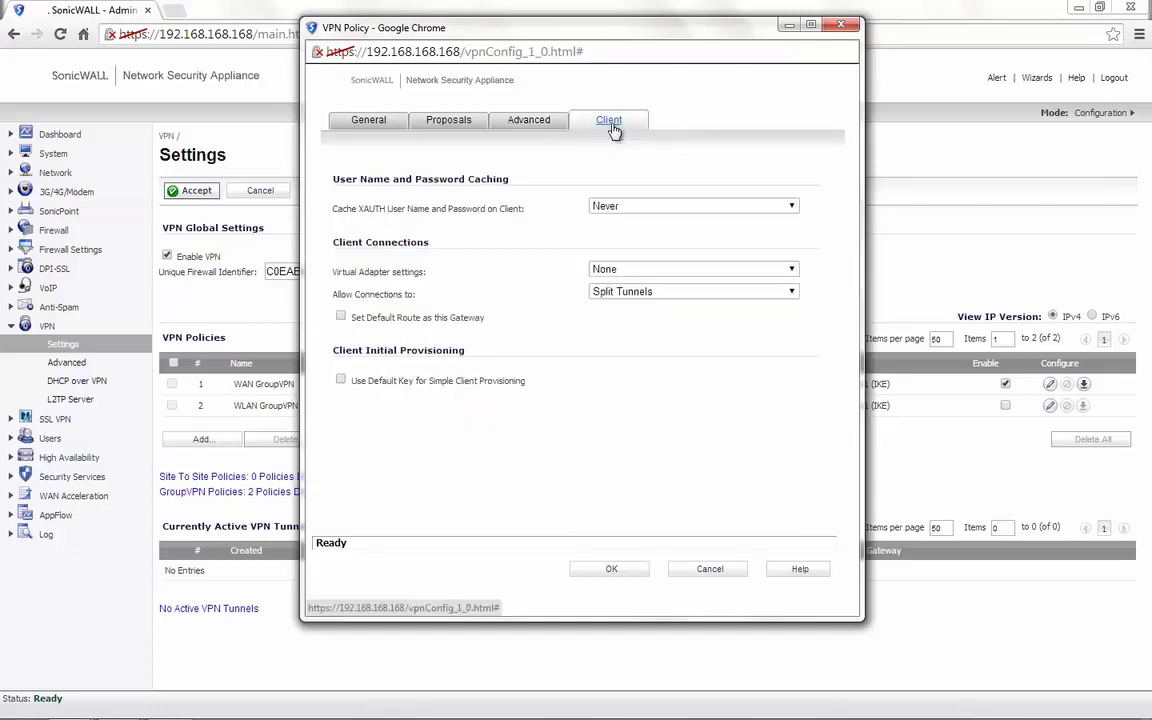
{"action": "left_click", "coordinate": [630, 274]}
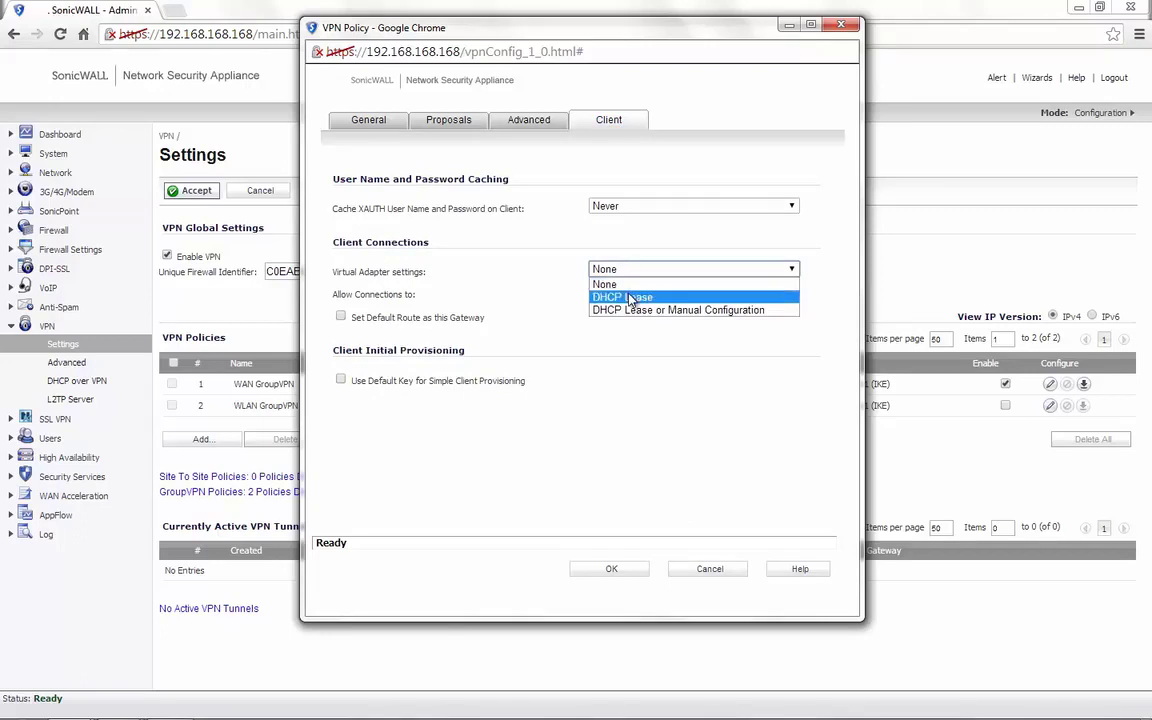
{"action": "left_click", "coordinate": [630, 298]}
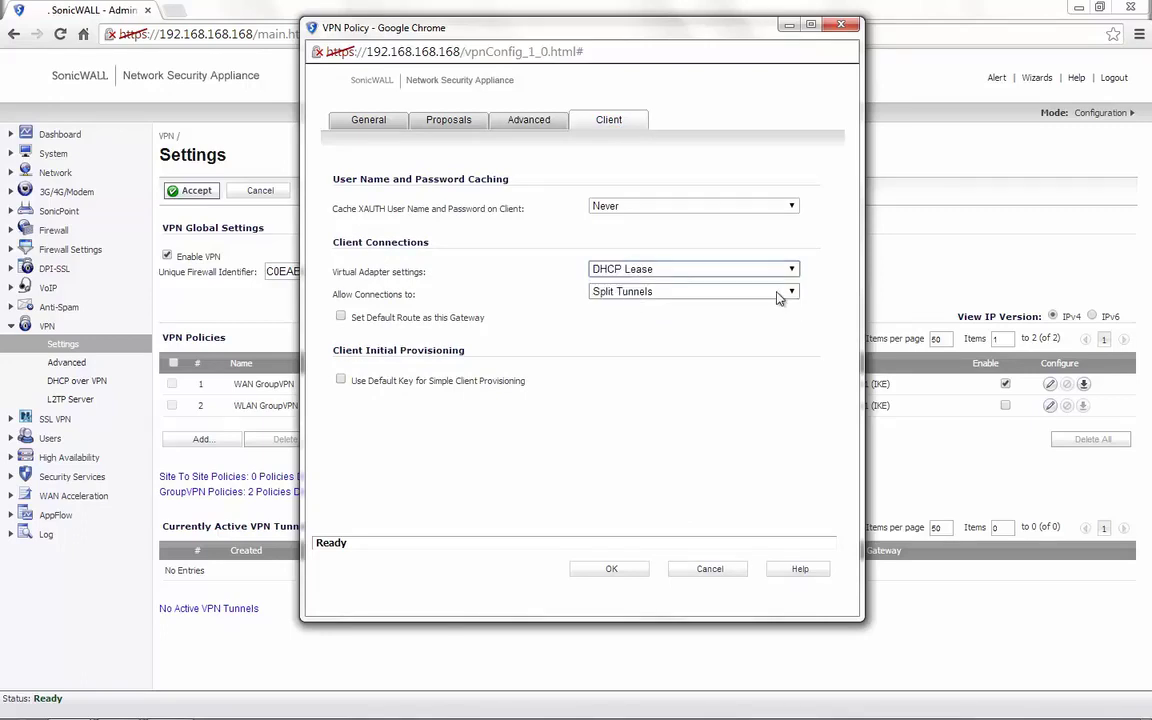
{"action": "left_click", "coordinate": [697, 296]}
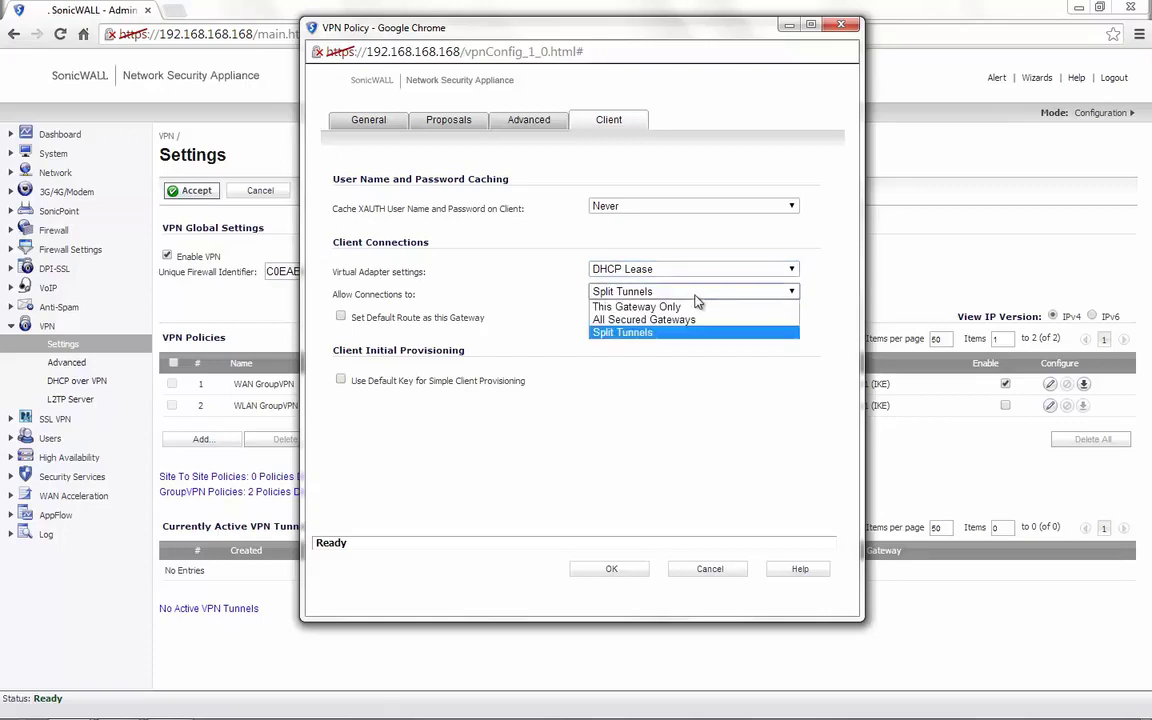
{"action": "left_click", "coordinate": [677, 309]}
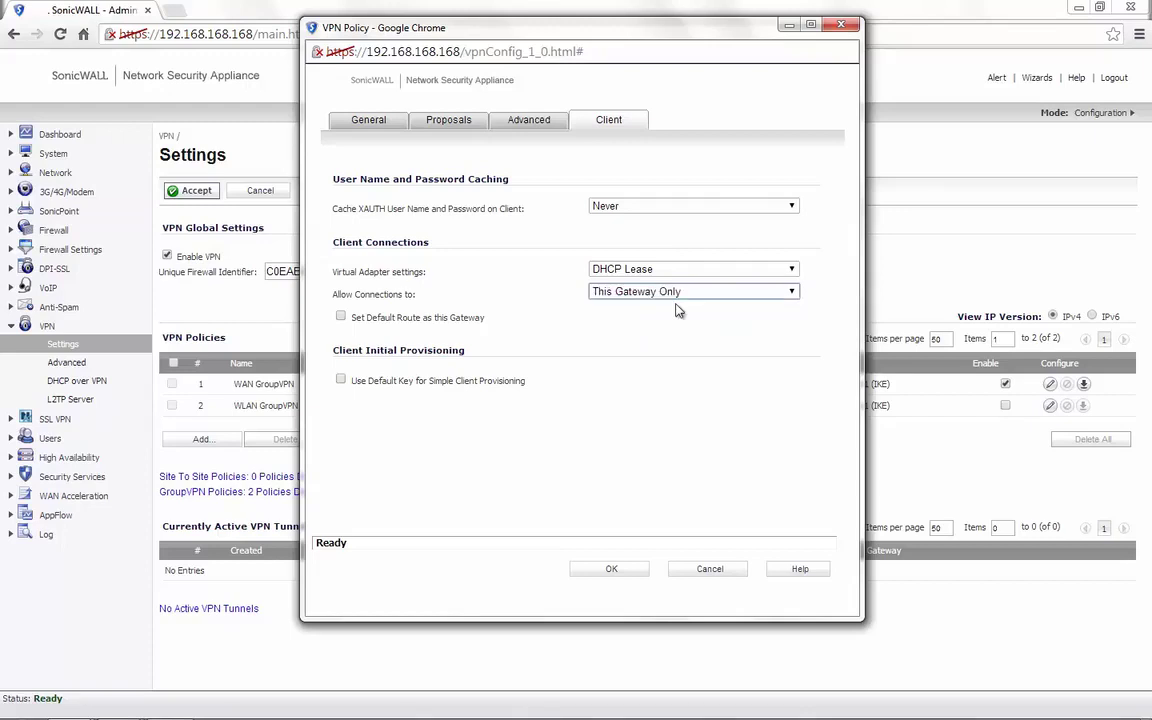
{"action": "left_click_drag", "start_coordinate": [488, 322], "coordinate": [335, 325]}
{"action": "left_click", "coordinate": [340, 317]}
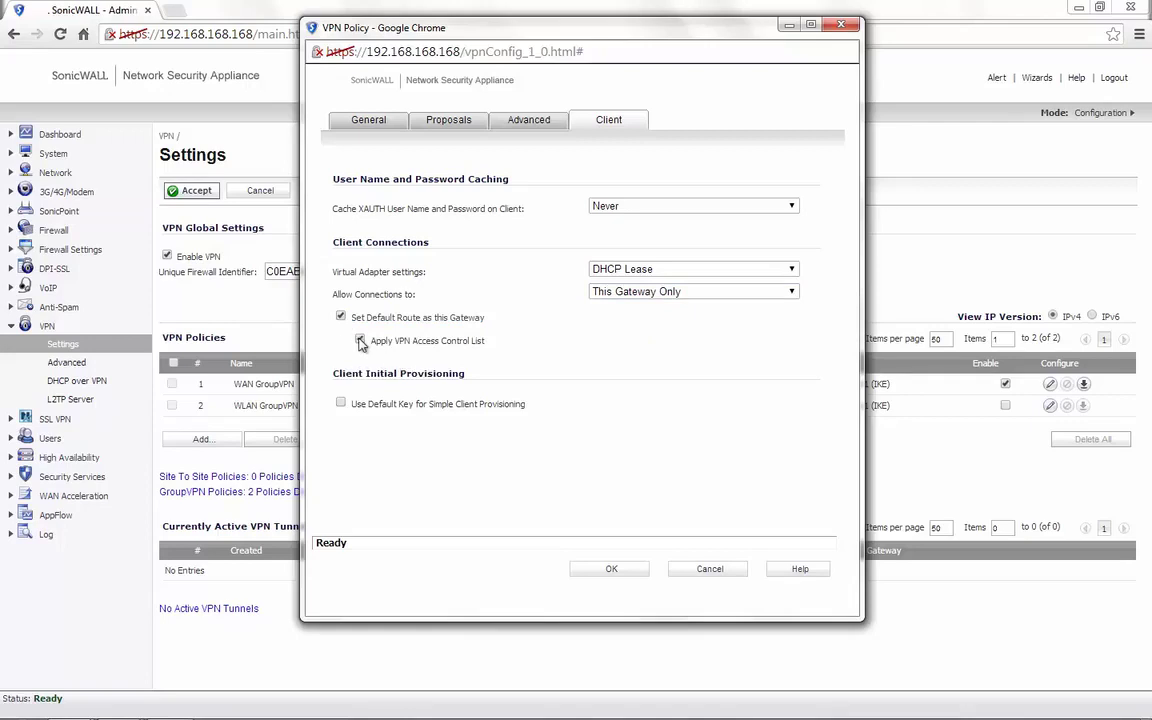
{"action": "left_click", "coordinate": [360, 341]}
{"action": "left_click", "coordinate": [607, 571]}
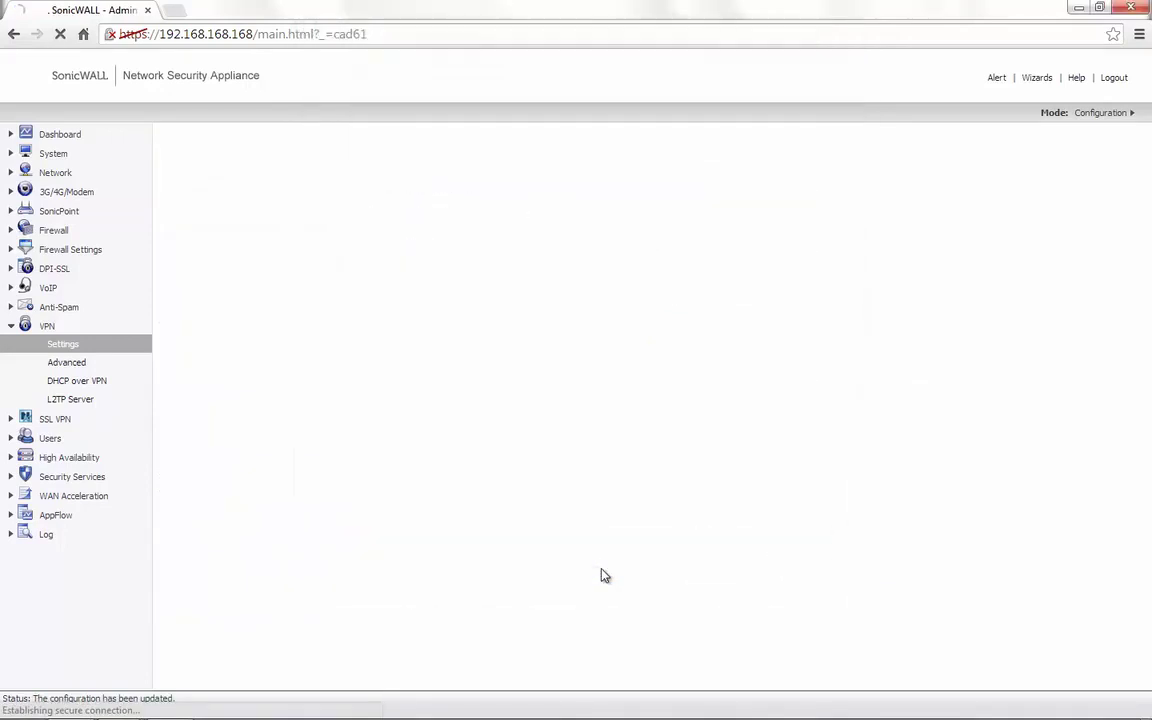
Keep Central Gateway mode and enable the internal DHCP server for Global VPN Clients
{"action": "left_click", "coordinate": [88, 384]}
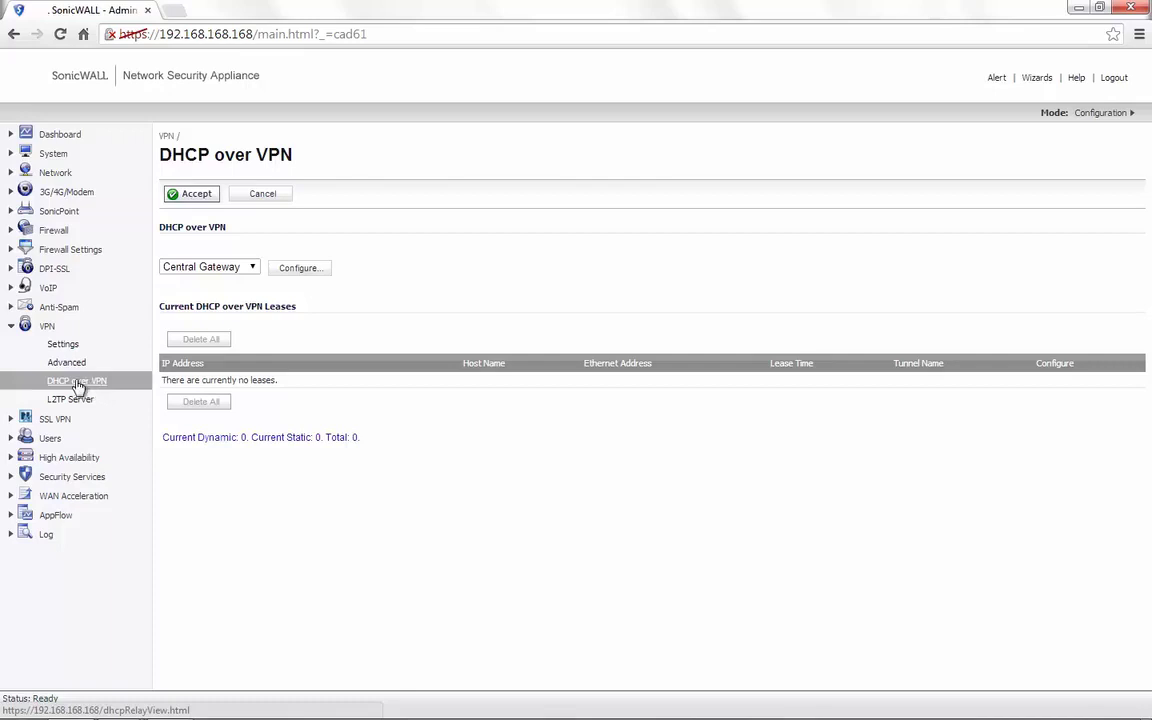
{"action": "left_click", "coordinate": [251, 268]}
{"action": "left_click", "coordinate": [252, 268]}
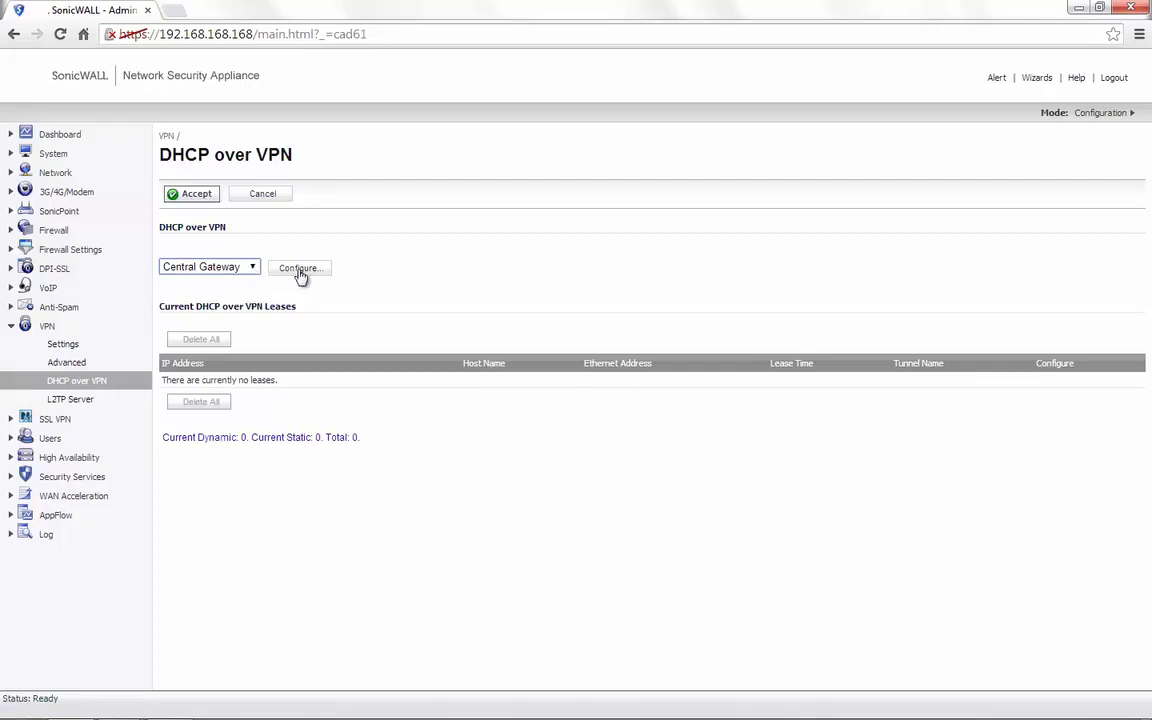
{"action": "left_click", "coordinate": [300, 270]}
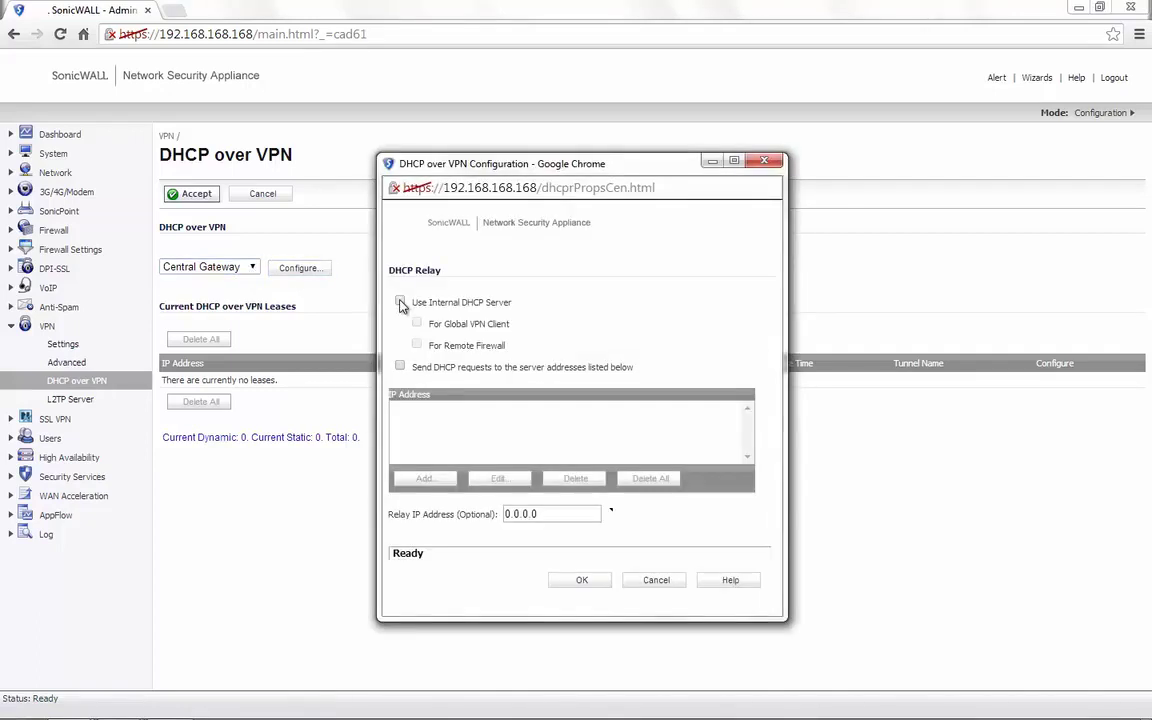
{"action": "left_click", "coordinate": [400, 303]}
{"action": "left_click", "coordinate": [417, 325]}
Switch to relaying DHCP requests and add server 192.168.168.1 to the list
{"action": "left_click", "coordinate": [400, 302]}
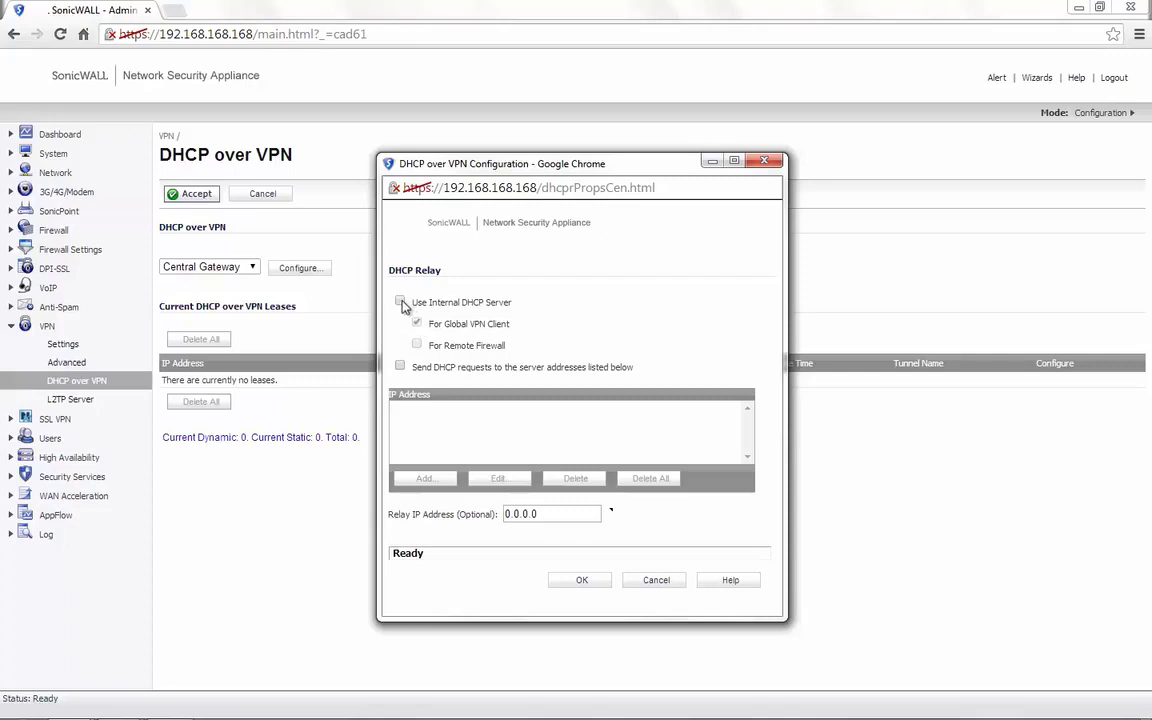
{"action": "left_click", "coordinate": [400, 368]}
{"action": "left_click_drag", "start_coordinate": [634, 370], "coordinate": [417, 374]}
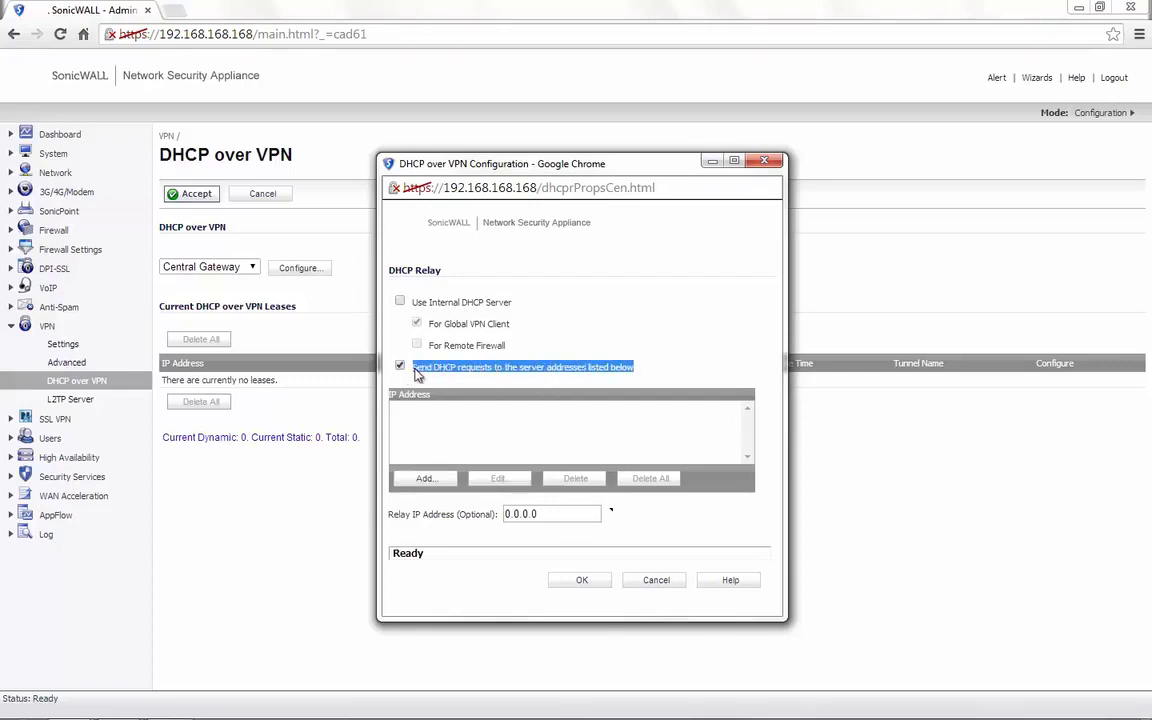
{"action": "left_click", "coordinate": [420, 479]}
{"action": "type", "text": "1"}
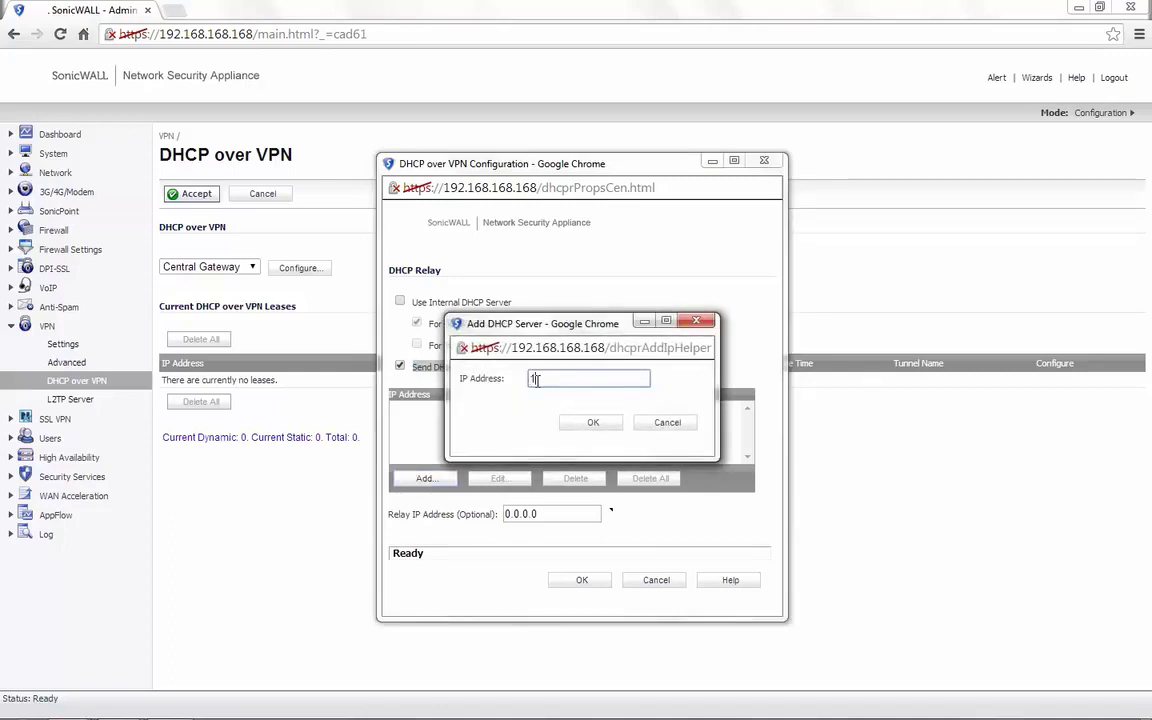
{"action": "type", "text": "92.168.168.1"}
{"action": "left_click", "coordinate": [593, 422]}
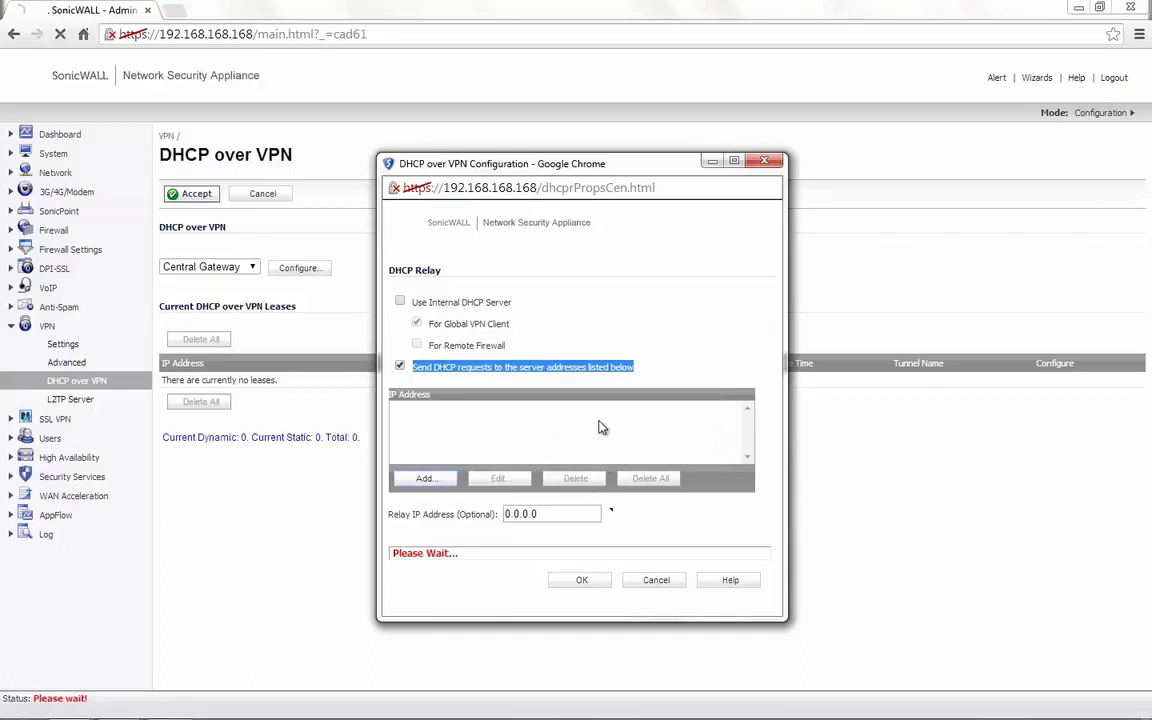
Revert to the internal DHCP server for Global VPN Clients and save the settings
{"action": "left_click", "coordinate": [400, 367]}
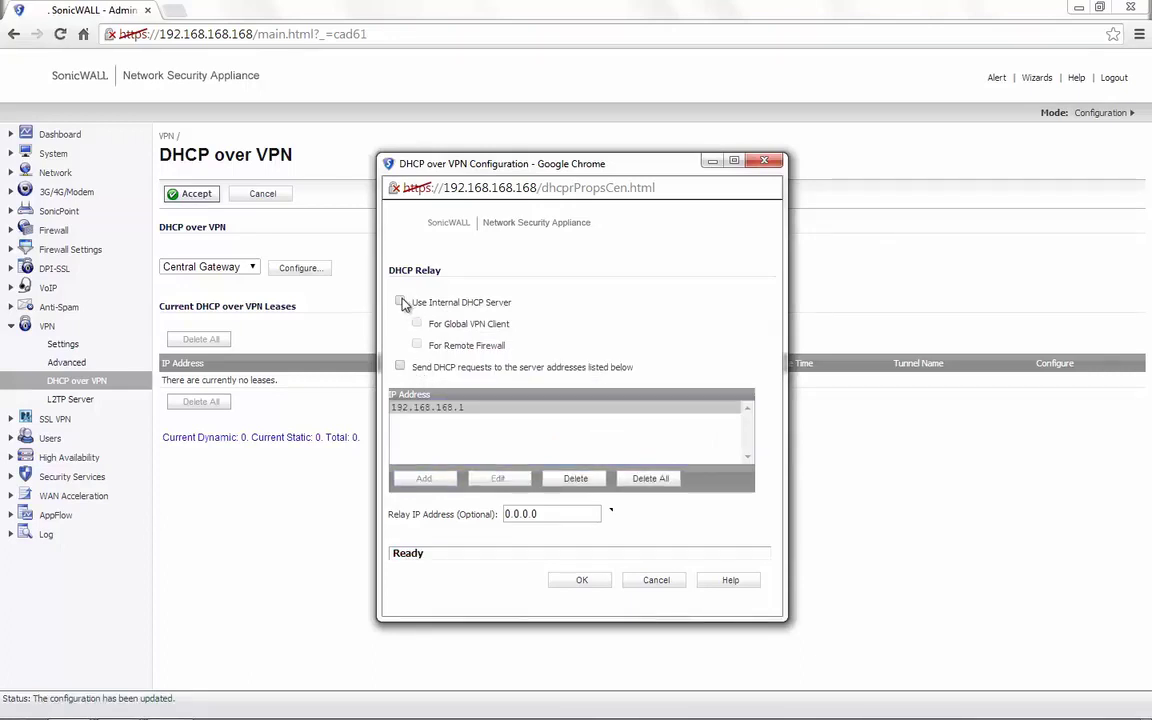
{"action": "left_click", "coordinate": [401, 302]}
{"action": "left_click_drag", "start_coordinate": [512, 302], "coordinate": [422, 323]}
{"action": "left_click", "coordinate": [418, 323]}
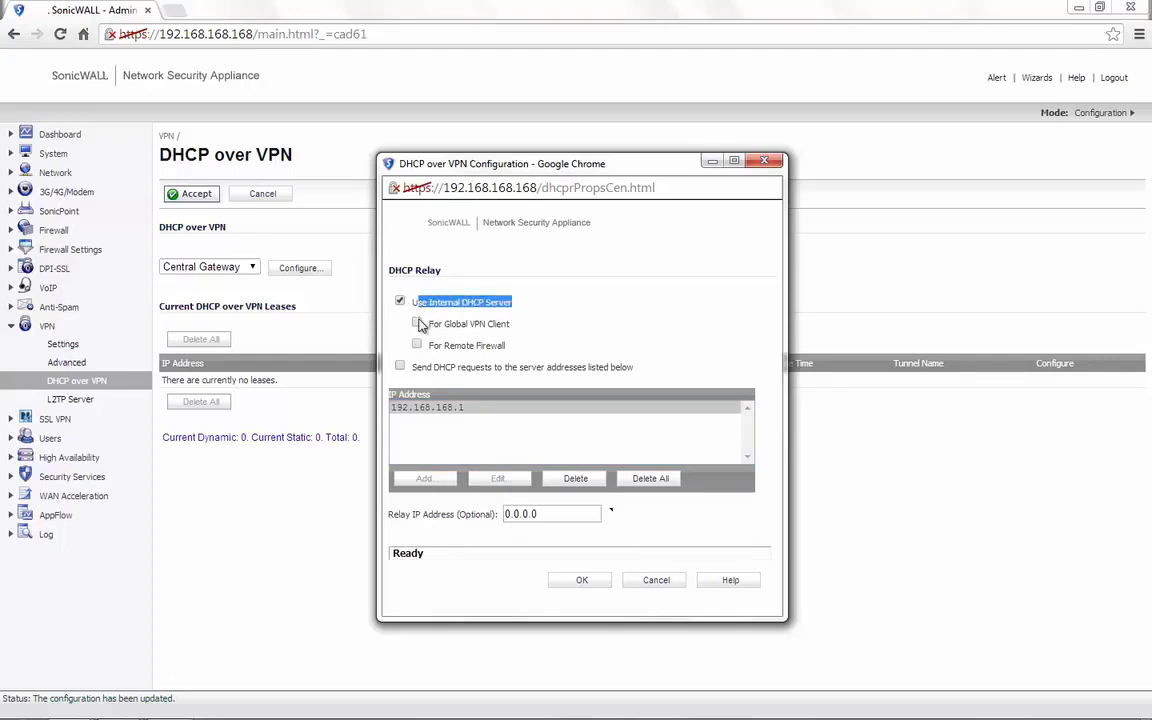
{"action": "left_click", "coordinate": [583, 580]}
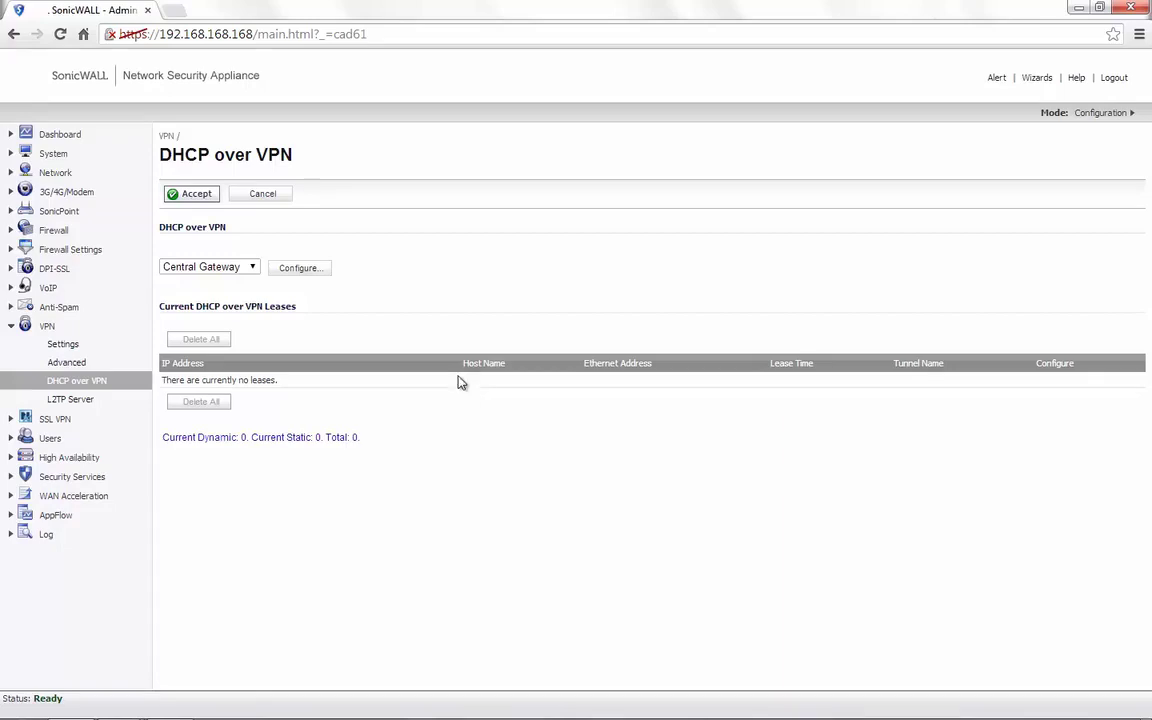
{"action": "left_click", "coordinate": [115, 170]}
Start a new NAT policy translating original source Any to X1 IP
{"action": "left_click", "coordinate": [70, 338]}
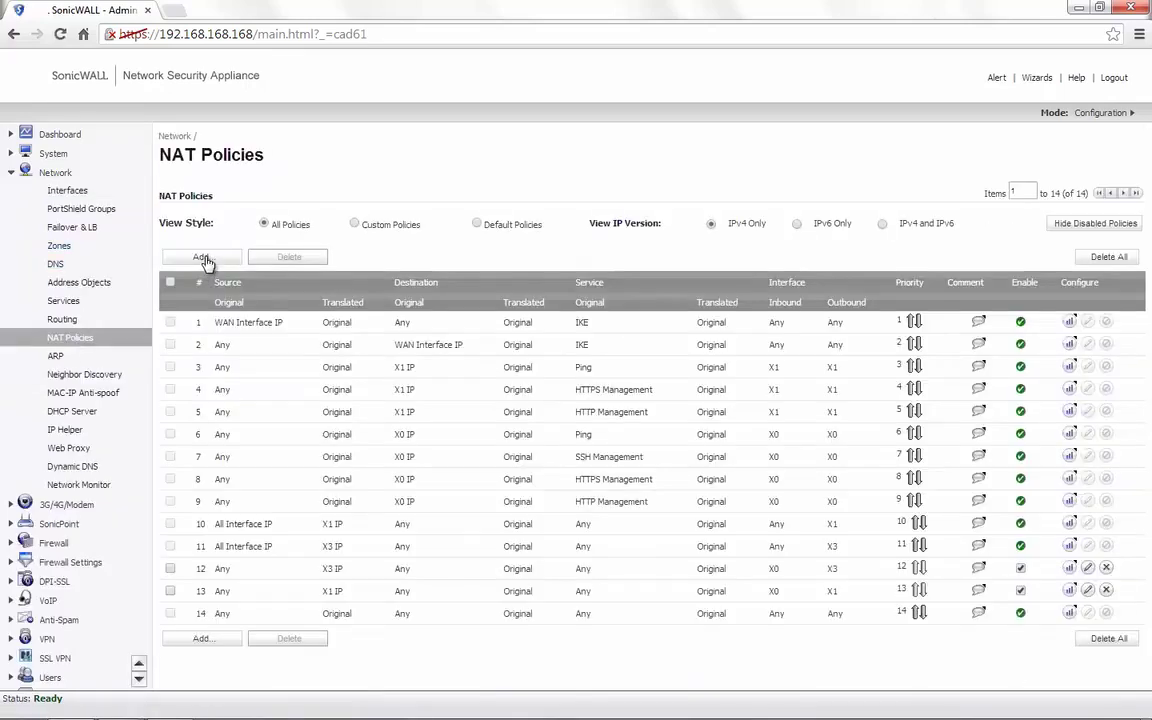
{"action": "left_click", "coordinate": [201, 257]}
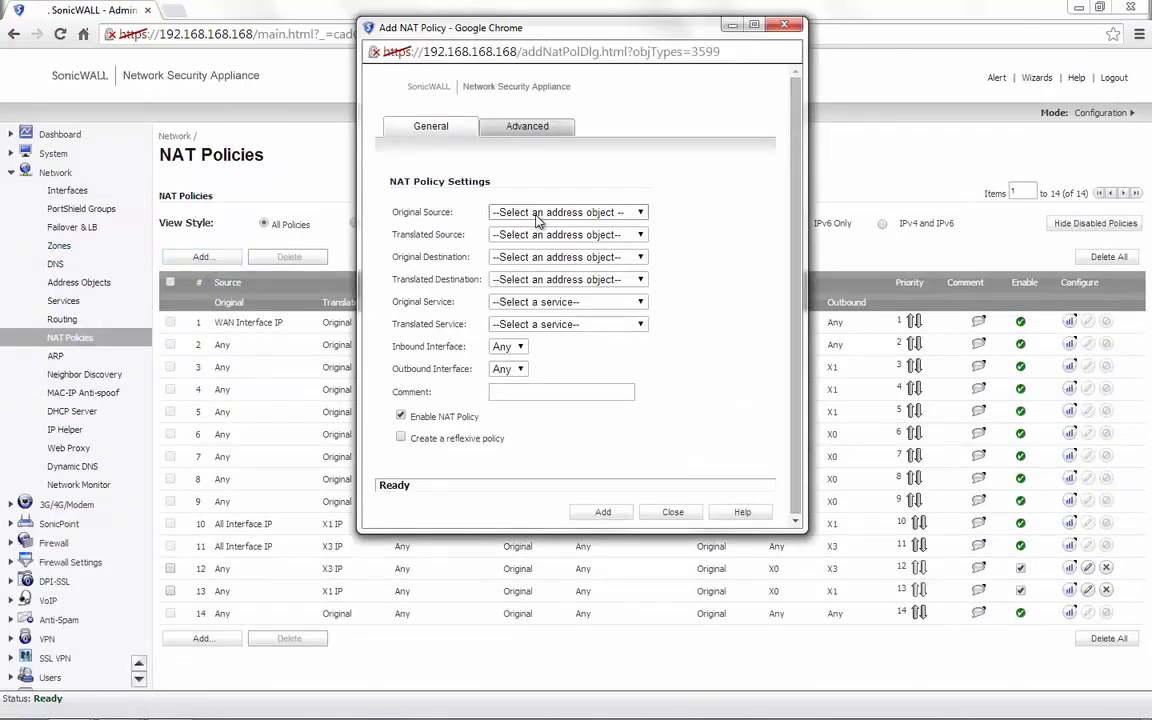
{"action": "left_click", "coordinate": [538, 215]}
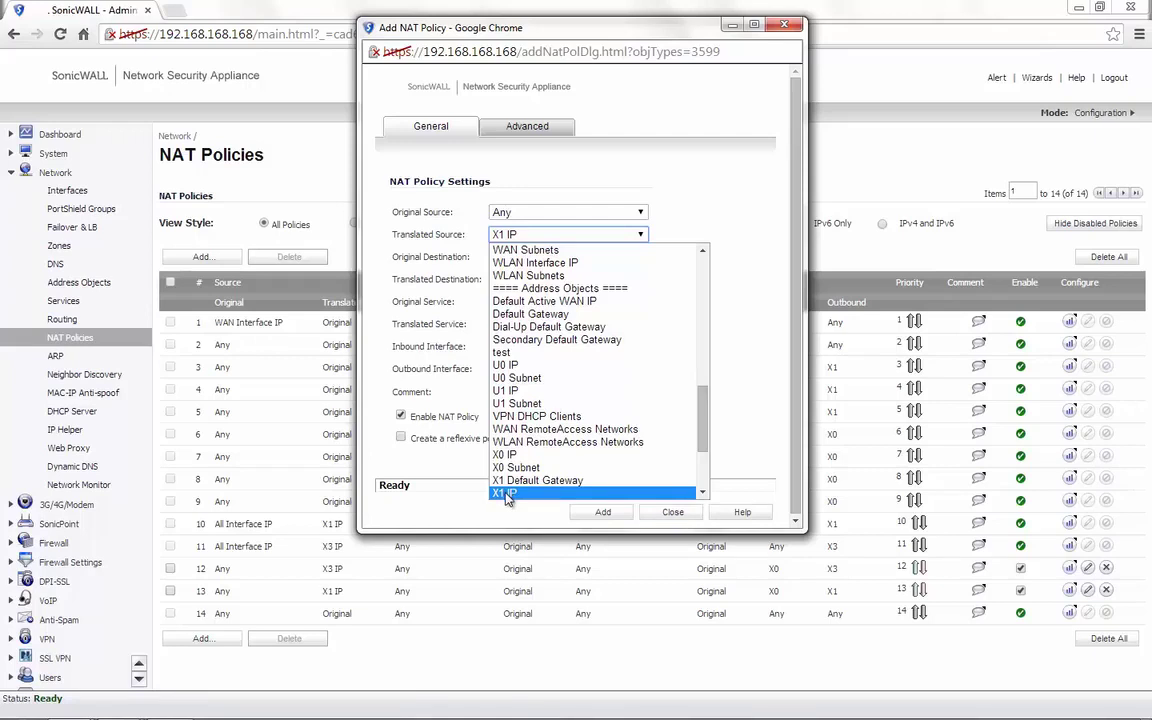
{"action": "left_click", "coordinate": [507, 496]}
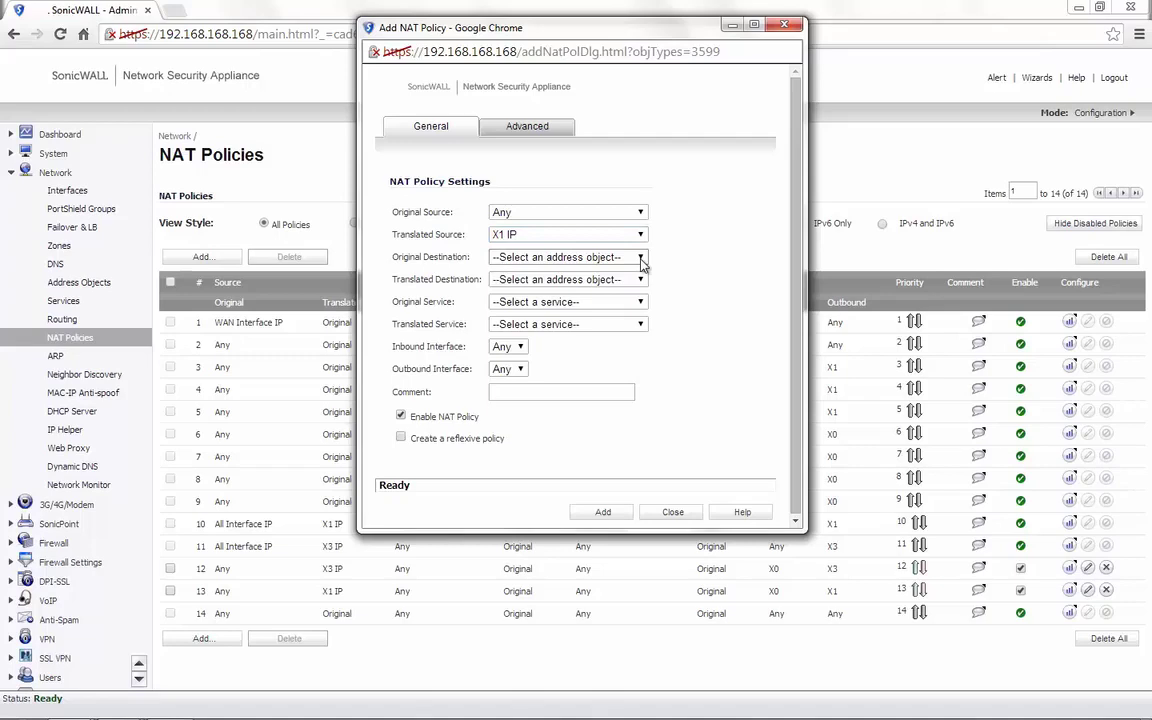
Set destination Any with translated destination Original, and service left as Original
{"action": "left_click", "coordinate": [641, 258]}
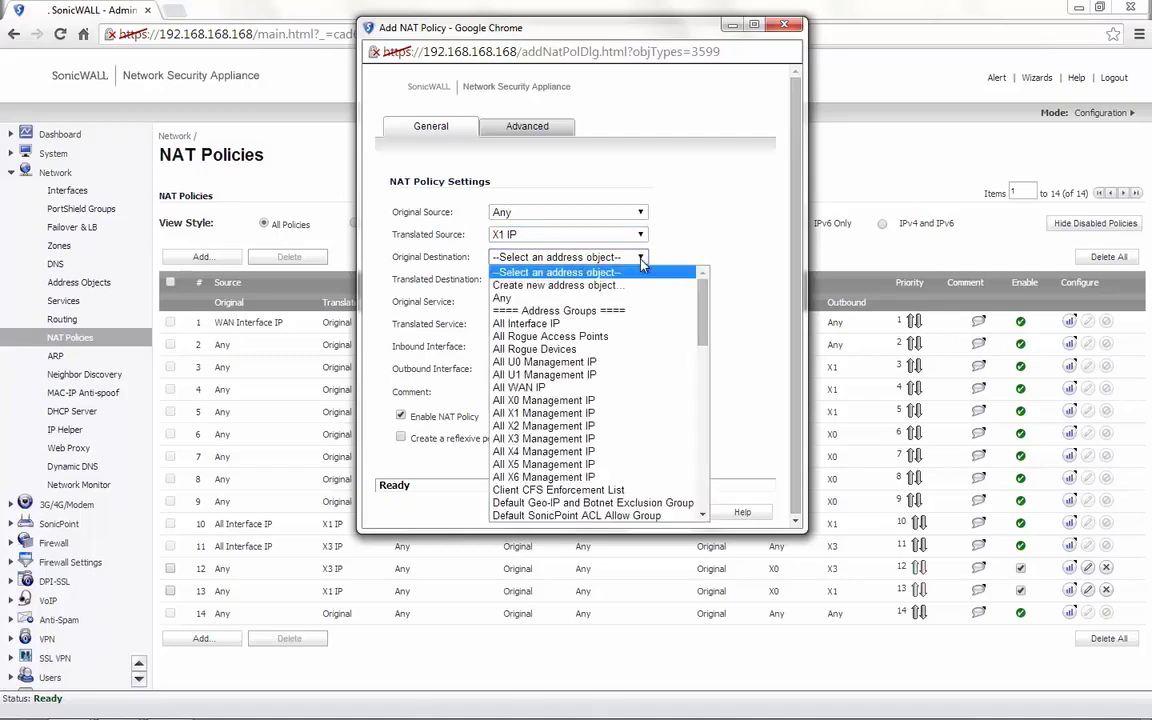
{"action": "left_click", "coordinate": [500, 300]}
{"action": "left_click", "coordinate": [540, 279]}
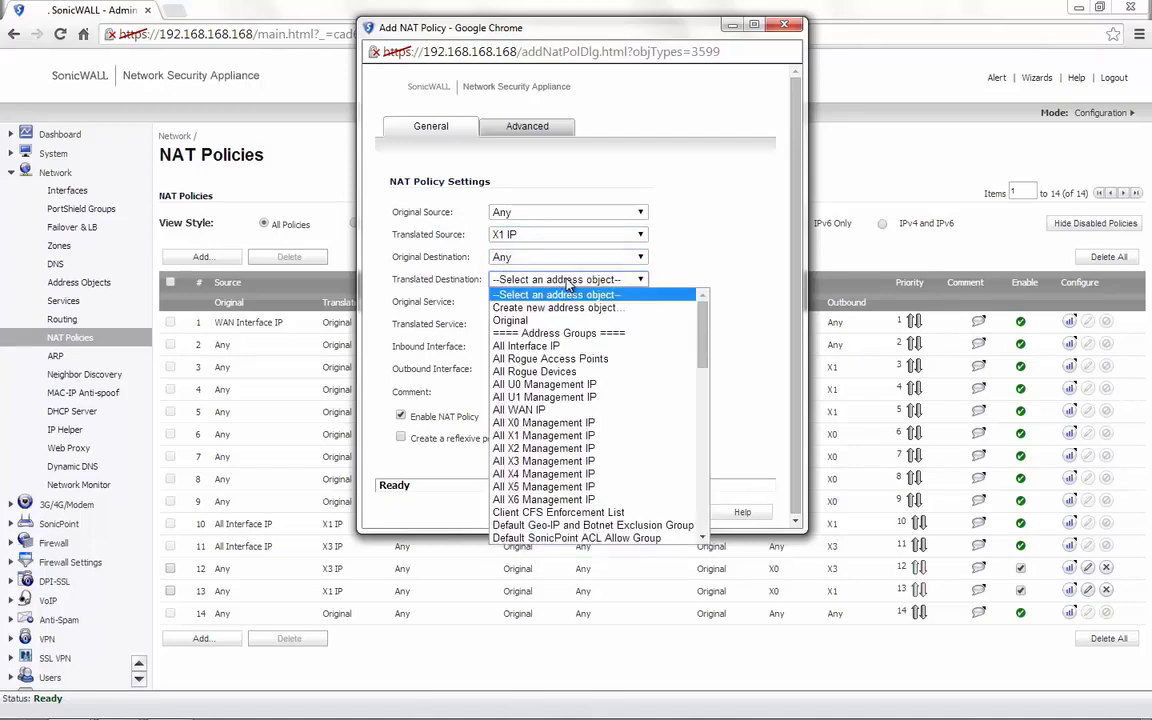
{"action": "left_click", "coordinate": [538, 325]}
{"action": "left_click", "coordinate": [505, 301]}
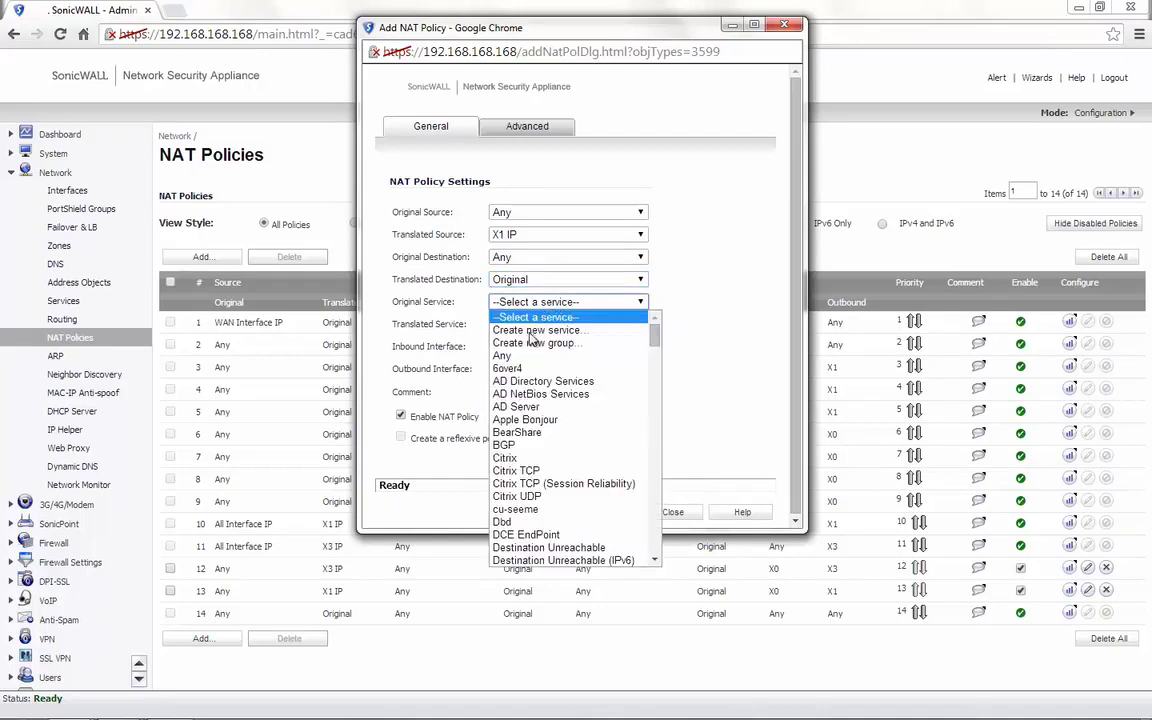
{"action": "left_click", "coordinate": [521, 324]}
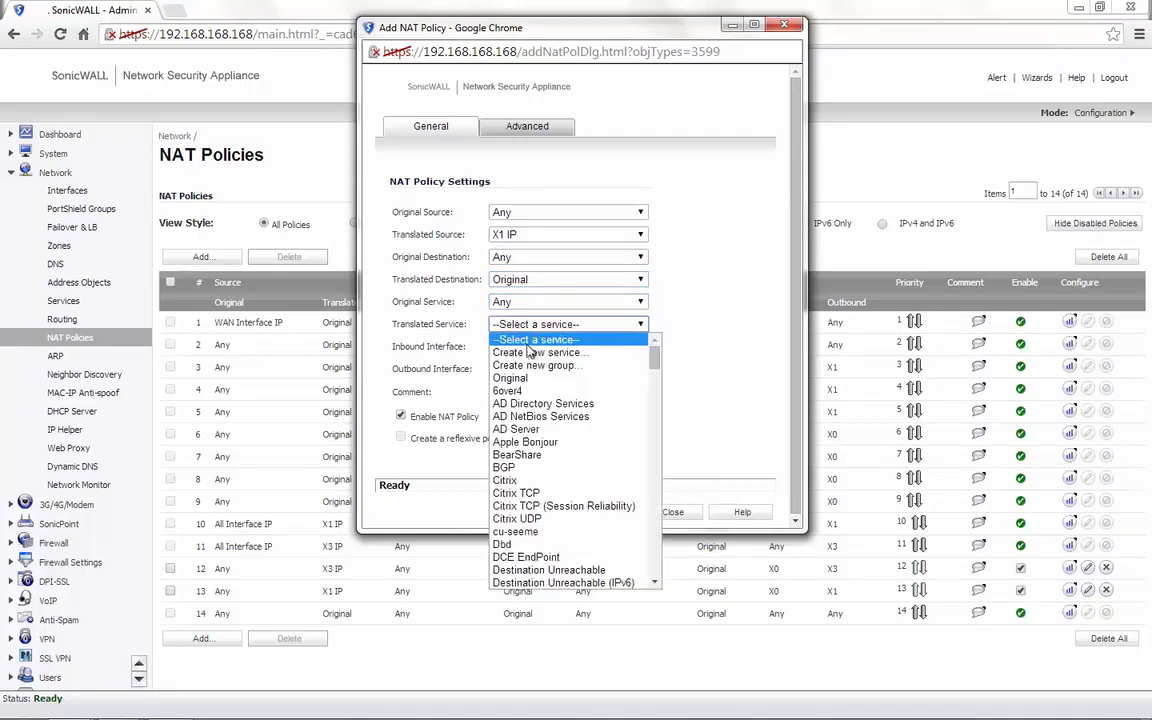
{"action": "left_click", "coordinate": [521, 371]}
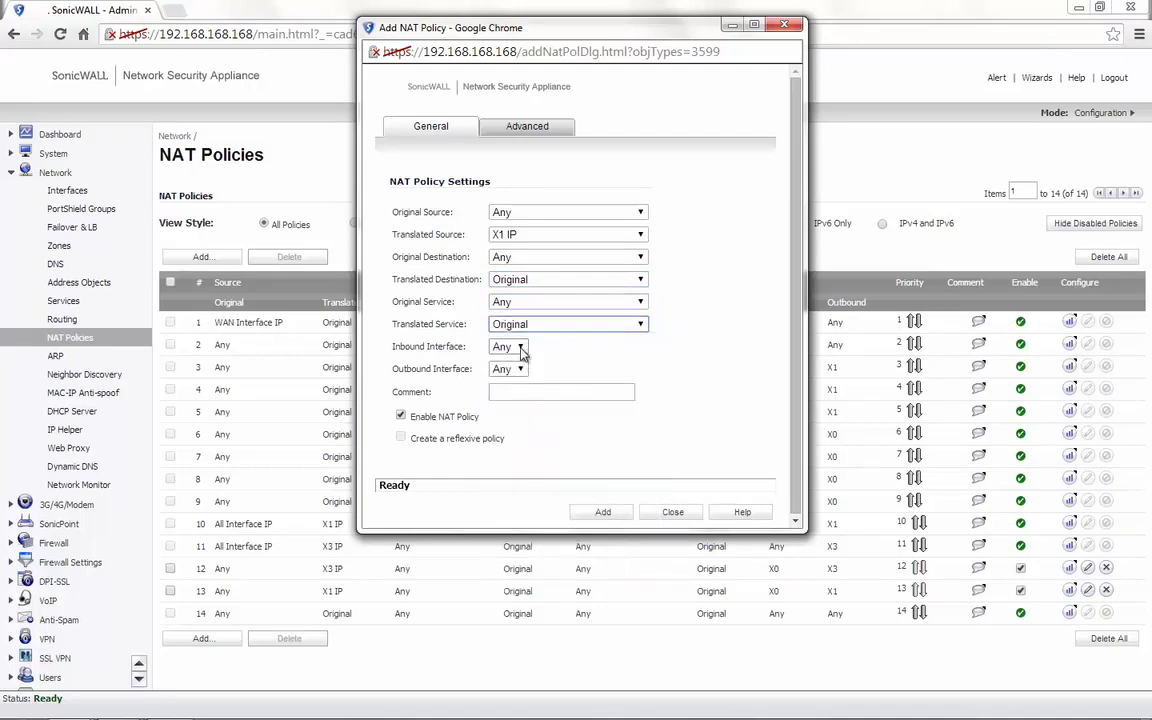
Set both inbound and outbound interfaces to X1 and add the policy
{"action": "left_click", "coordinate": [520, 347]}
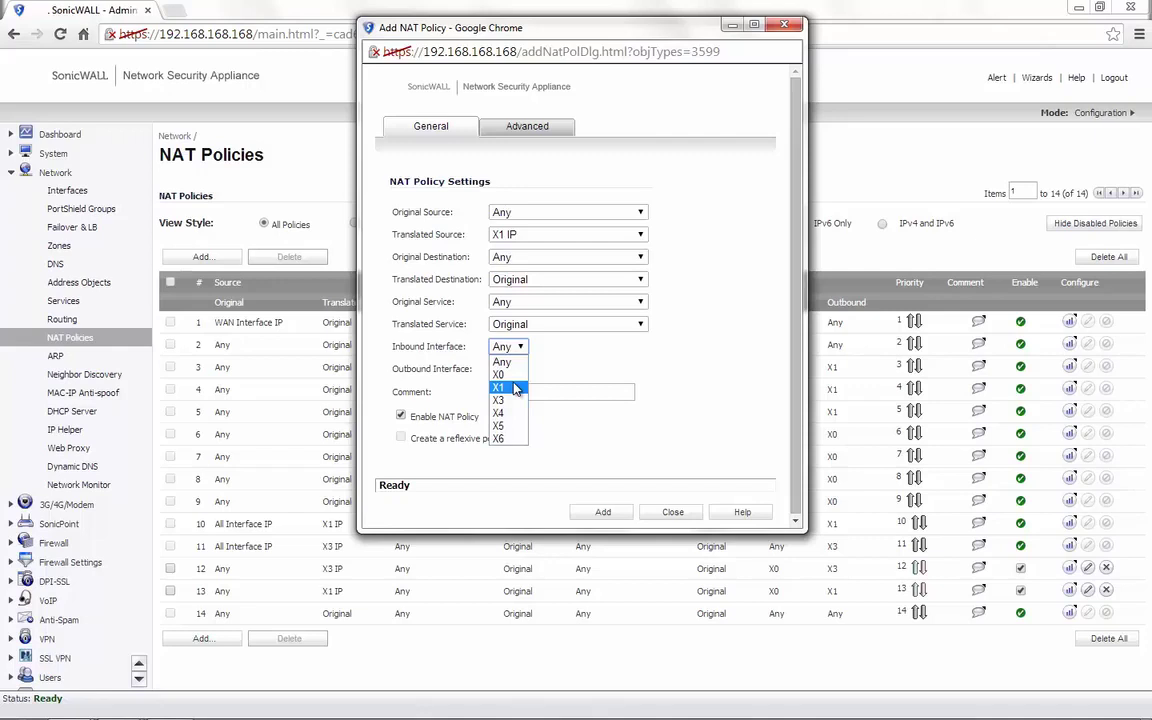
{"action": "left_click", "coordinate": [515, 389]}
{"action": "left_click", "coordinate": [519, 370]}
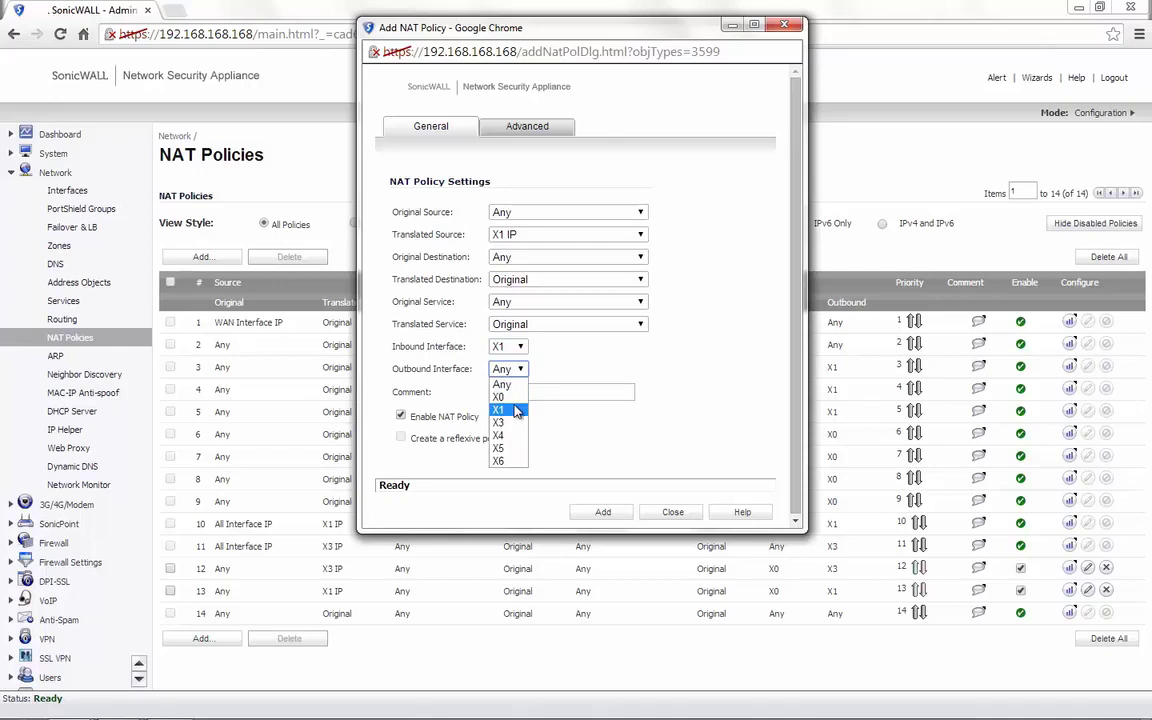
{"action": "left_click", "coordinate": [517, 412]}
{"action": "key", "text": "Tab"}
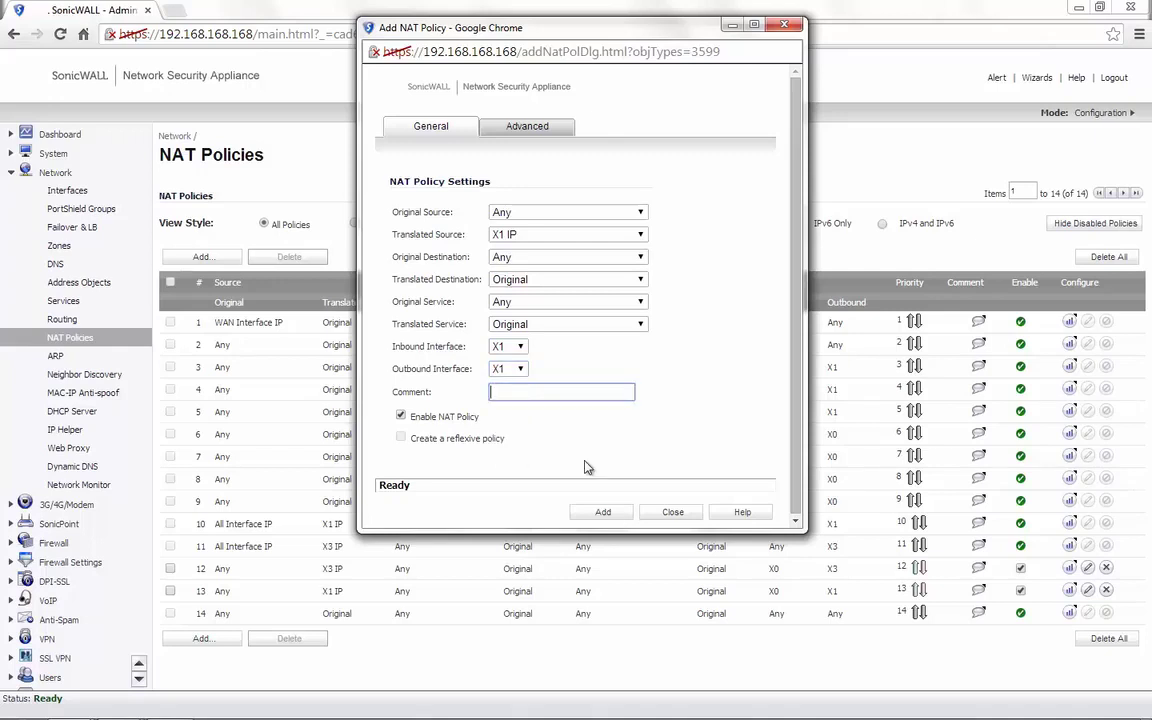
{"action": "left_click", "coordinate": [603, 512]}
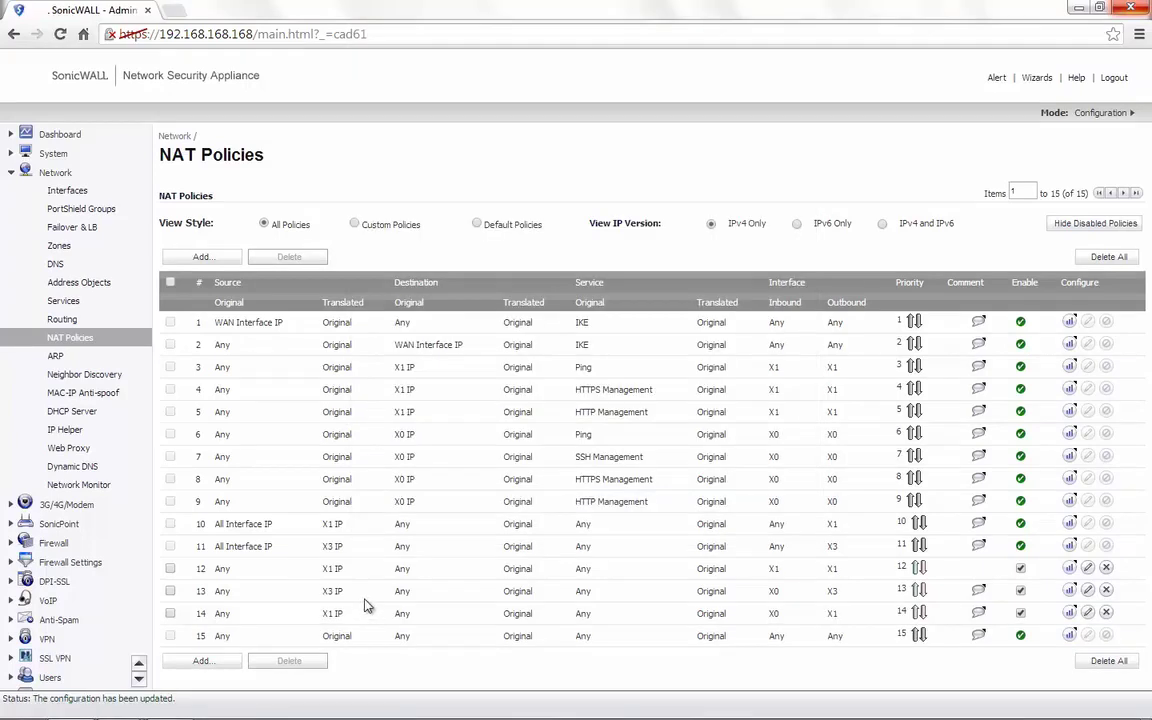